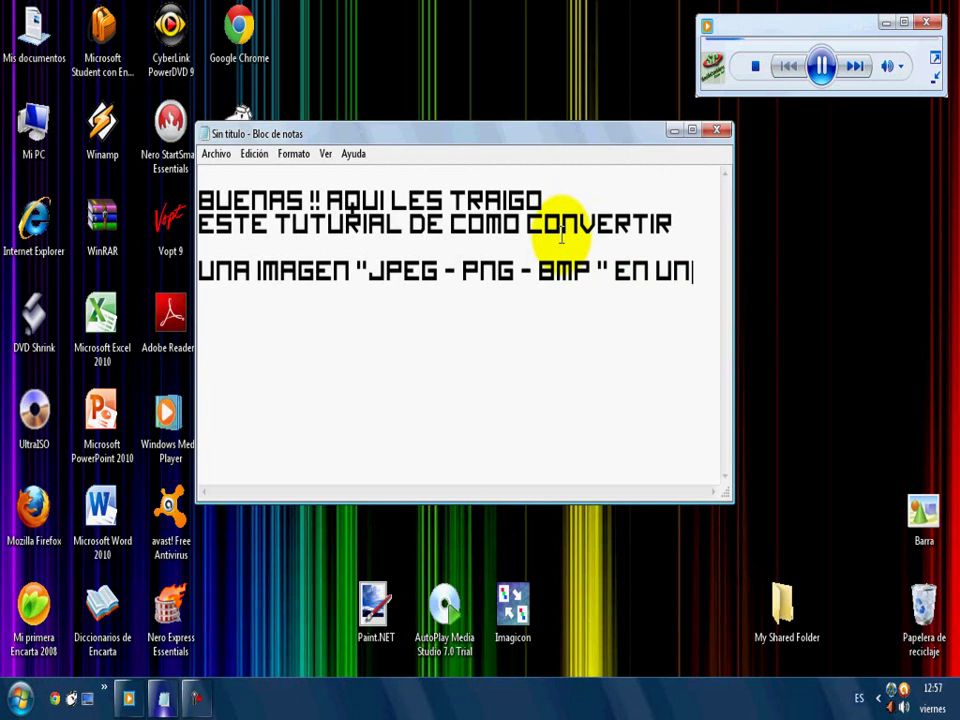
Step: Continue the note with "FORMATO ICONO (.ICO)" and "LO PRIMERO QUE NECESITAREMOS SERA EL PROGRAMA IMAGICON"
{"action": "type", "text": "FORMATO"}
{"action": "key", "text": "Return"}
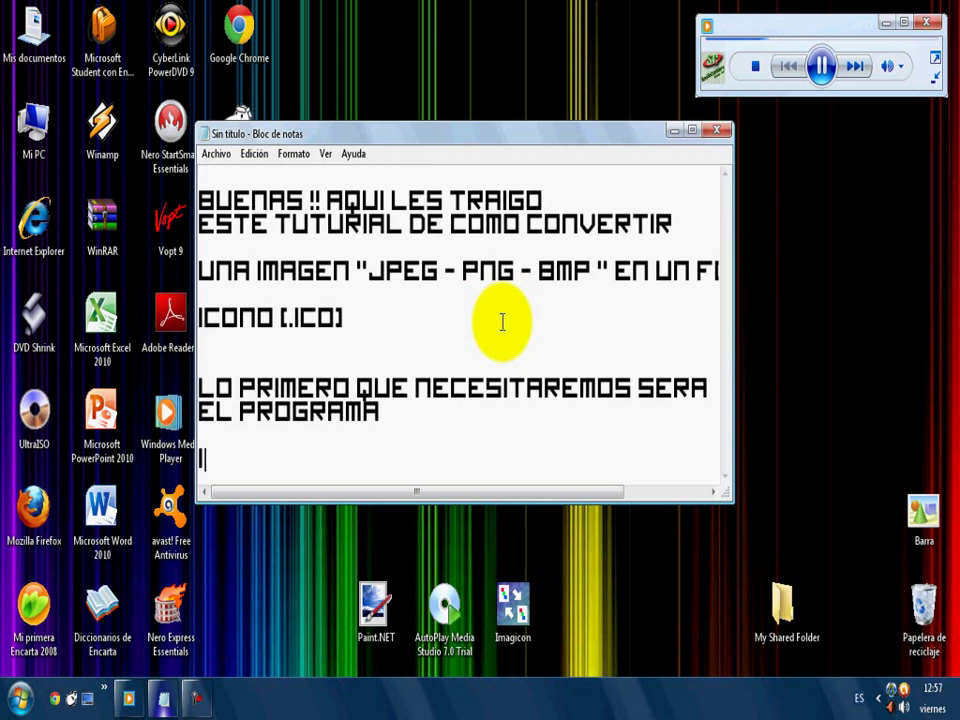
{"action": "type", "text": "N"}
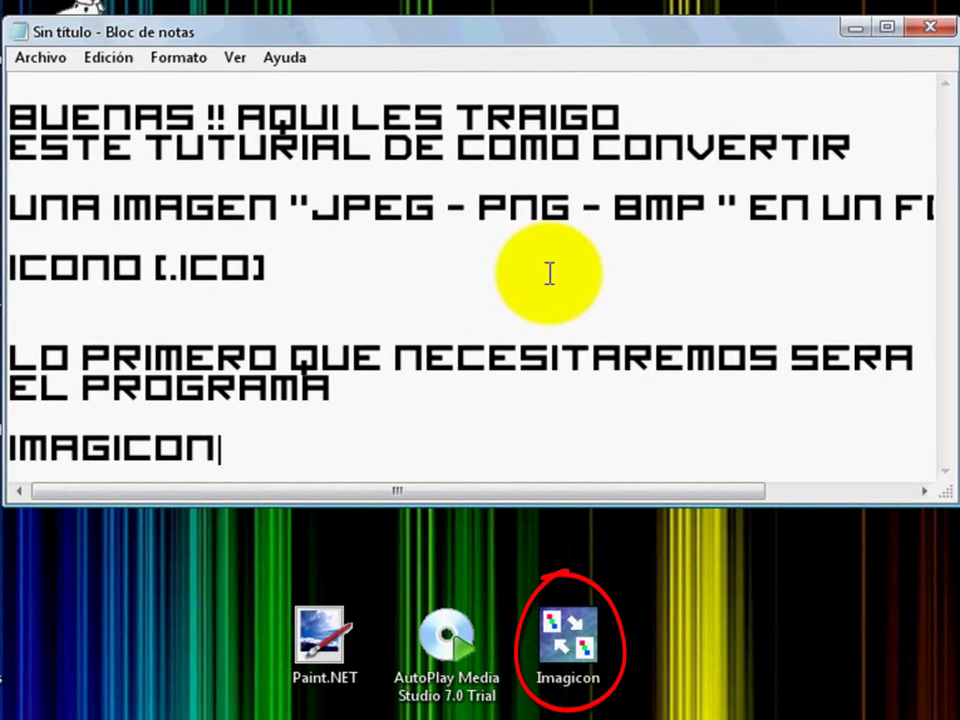
Step: Add the text "Y UNA IMAGEN EN LA QUE QUERRAMOS HACER FORMATO ICONO!" below IMAGICON, broken over two lines
{"action": "key", "text": "Return"}
{"action": "key", "text": "Return"}
{"action": "type", "text": "Y UNA IMAGEN EN "}
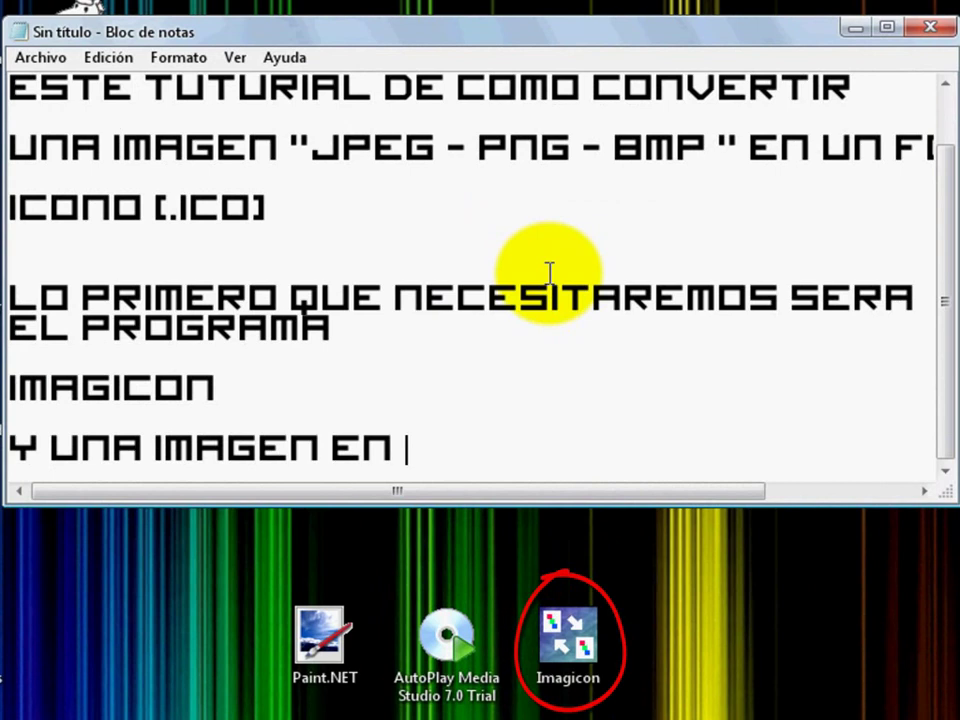
{"action": "type", "text": "LA QUE QUERRAMOS"}
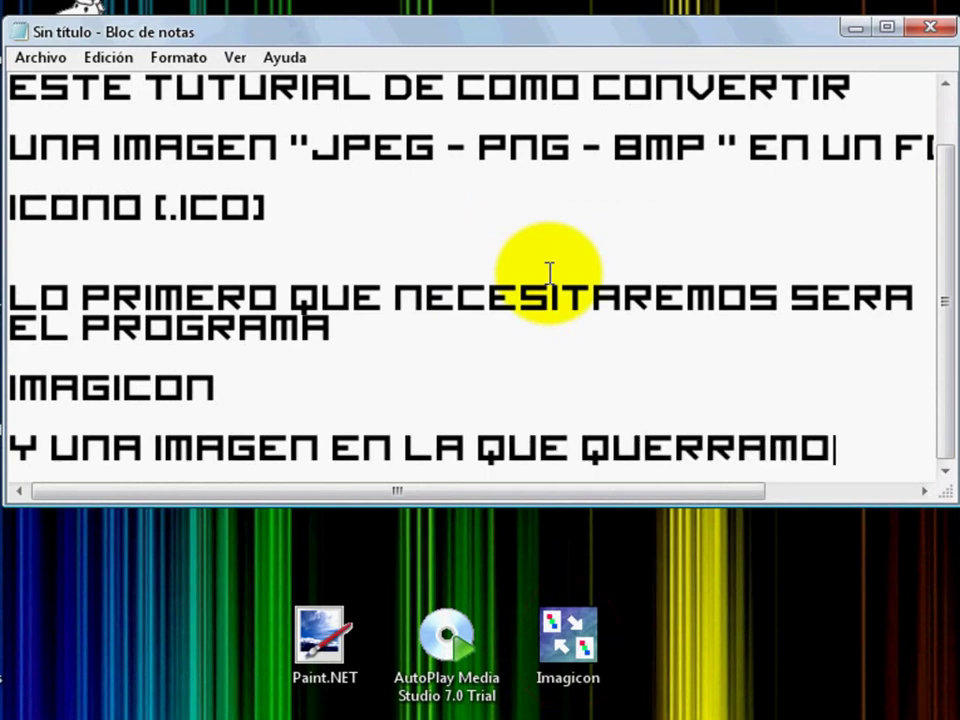
{"action": "key", "text": "Return"}
{"action": "type", "text": "HACER FORMATO ICONO!"}
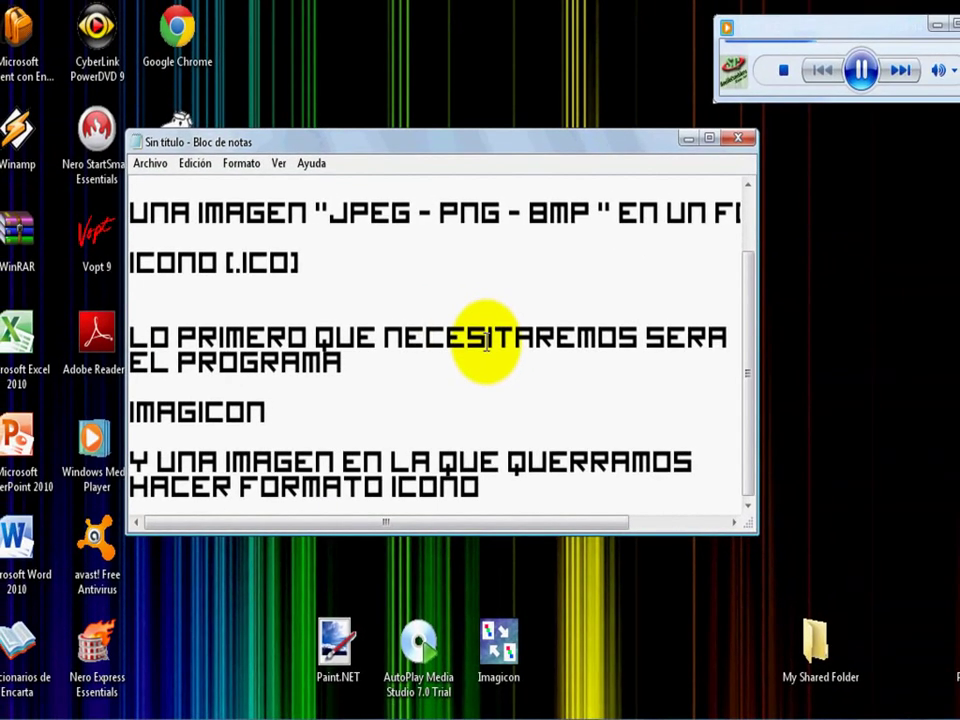
Step: Add the lines "BUENO UNA VEZ QUE DESCARGEN EL PROGRAMA" and "LO ABREN Y HACEN LO SIGUENTES PASOS!" to the note
{"action": "key", "text": "Return"}
{"action": "key", "text": "Return"}
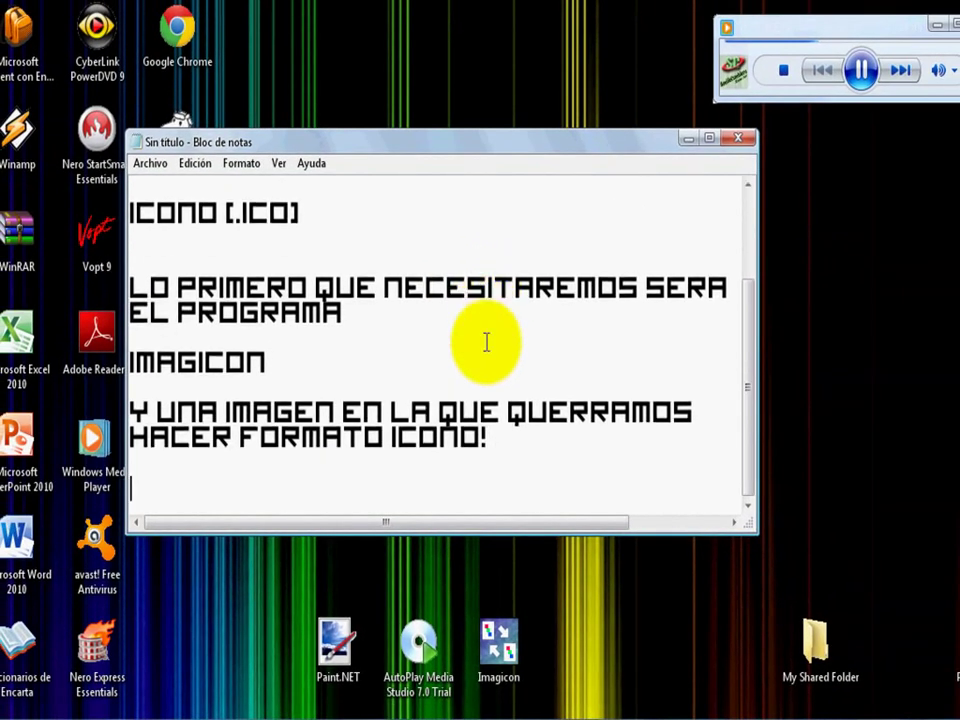
{"action": "type", "text": "BUENO UNA VEZ QUE DESCARGEN"}
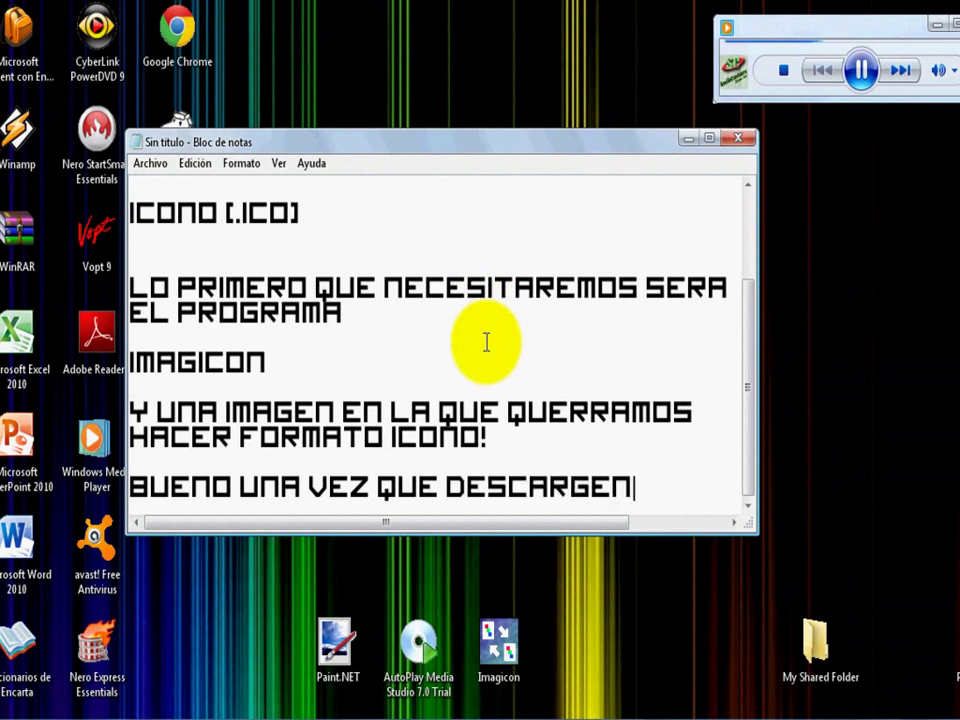
{"action": "type", "text": " EL PROGRAM"}
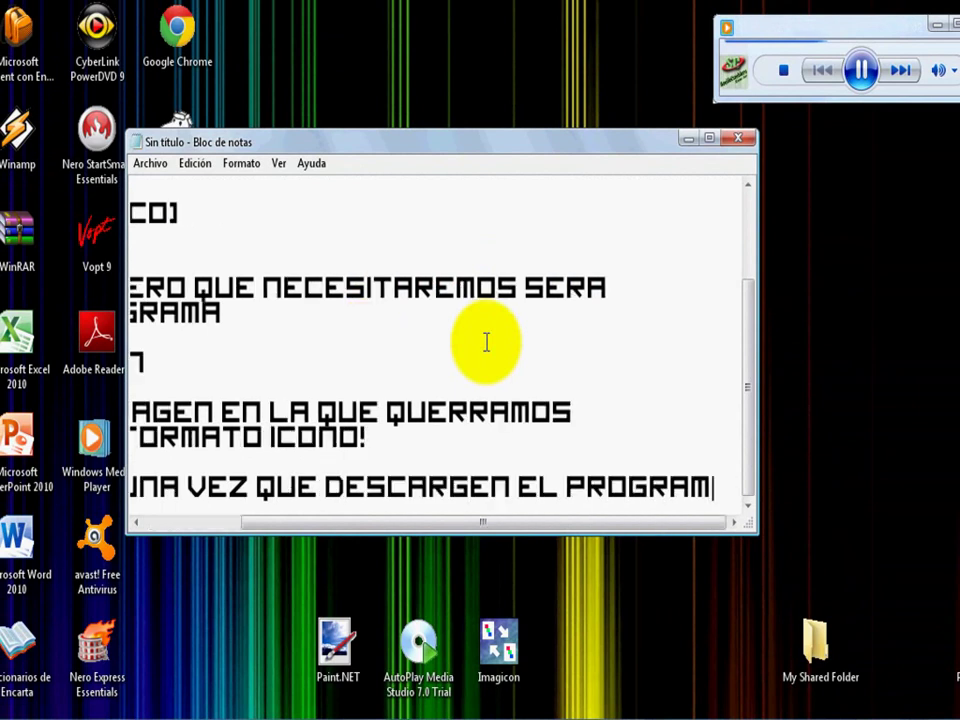
{"action": "key", "text": "Return"}
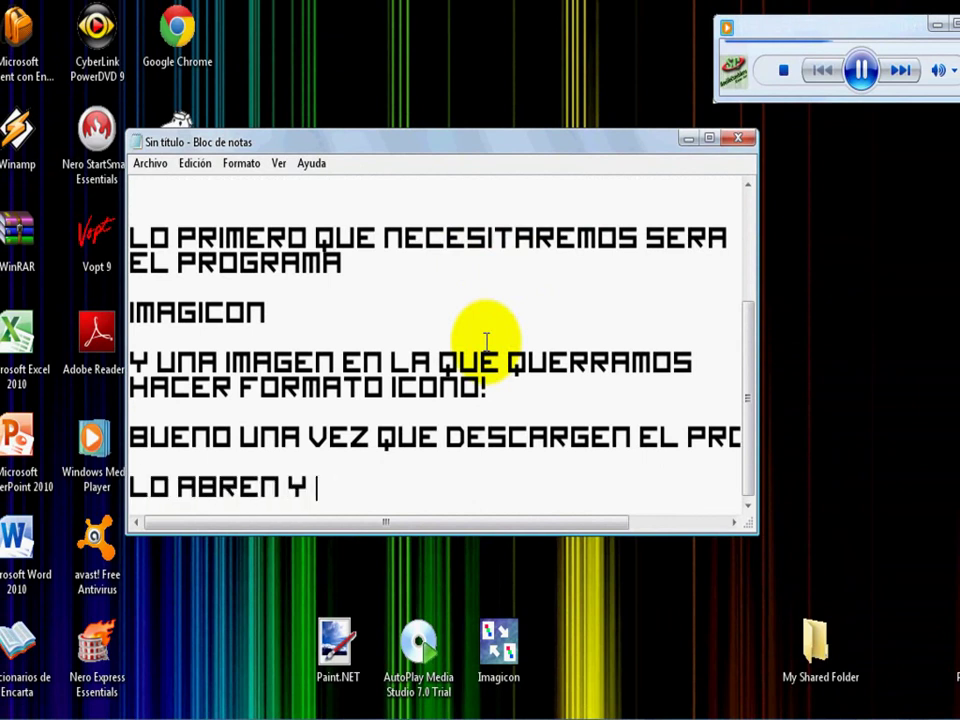
{"action": "type", "text": "ENTES PASAOS!"}
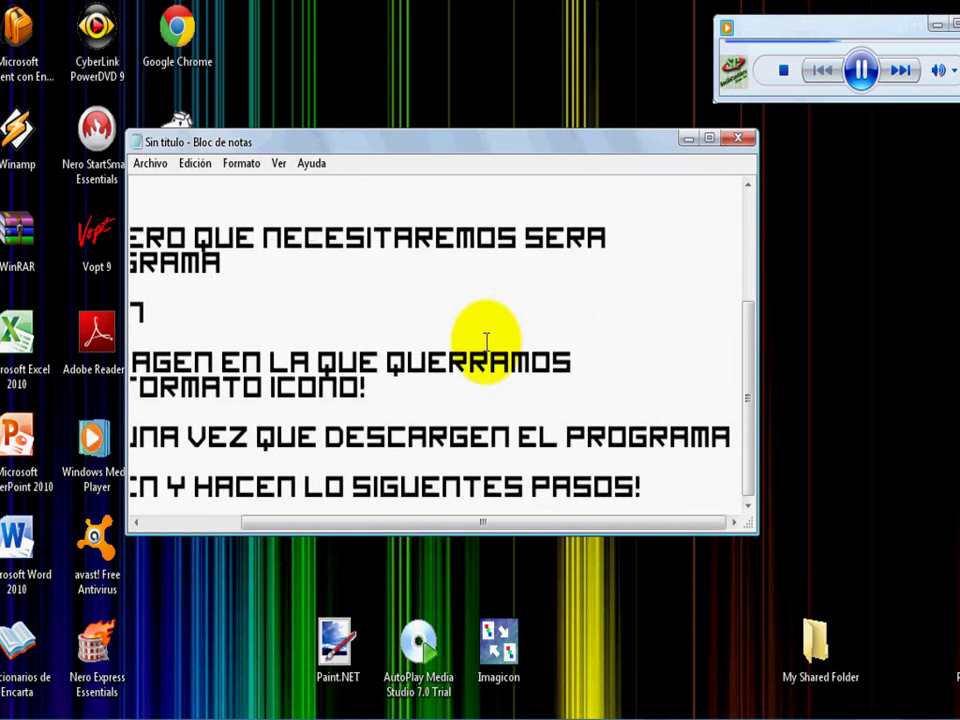
Step: Minimize the note, launch Imagicon from the desktop and reposition its window
{"action": "left_click", "coordinate": [688, 138]}
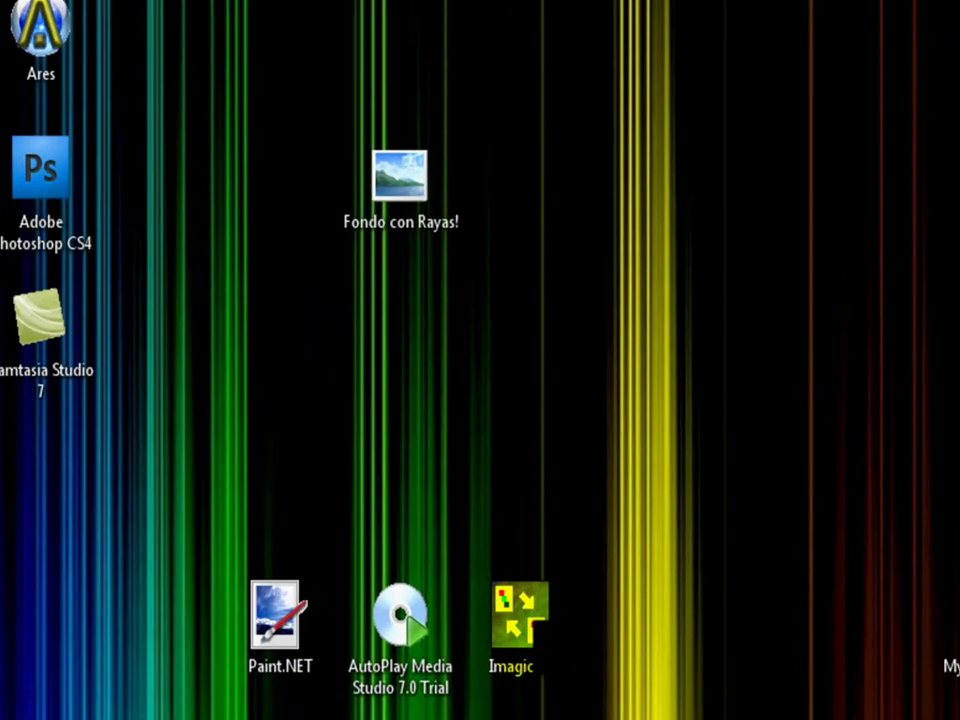
{"action": "double_click", "coordinate": [520, 615]}
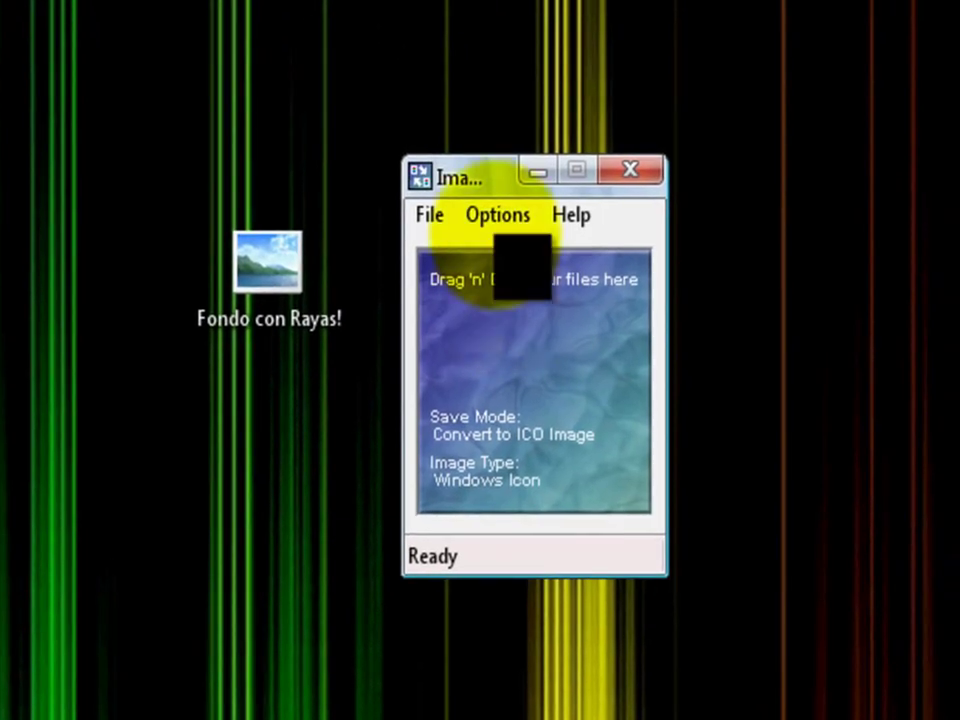
{"action": "left_click_drag", "start_coordinate": [484, 171], "coordinate": [450, 209]}
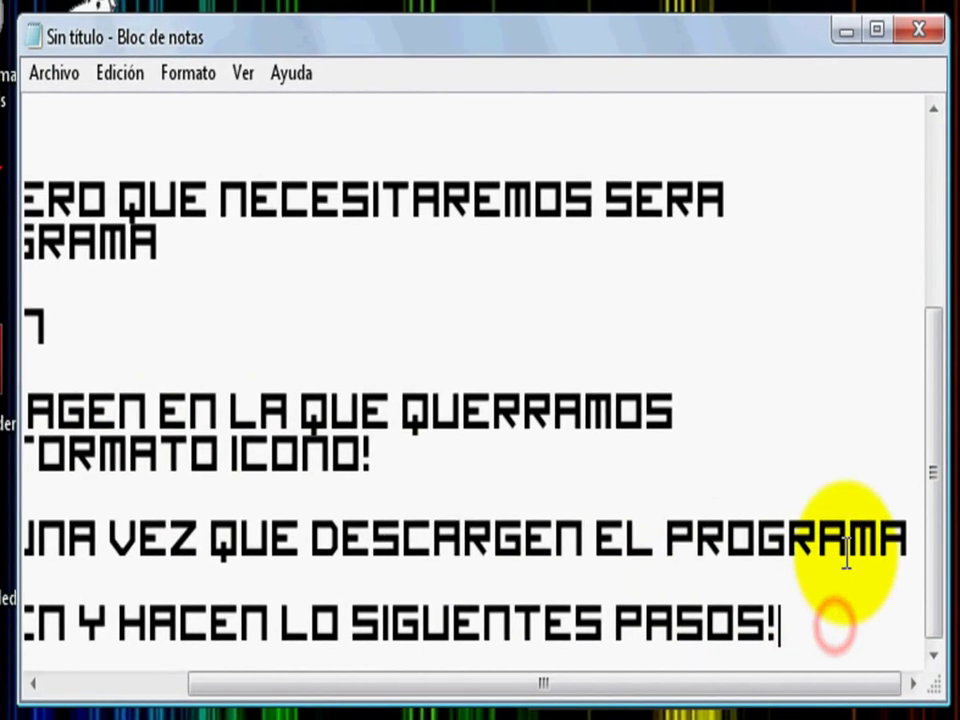
Step: Return to the Notepad note and add "EN MI CASO USARE ESTA IMAGEN" after two blank lines
{"action": "key", "text": "Return"}
{"action": "key", "text": "Return"}
{"action": "key", "text": "Return"}
{"action": "type", "text": "EN MI CASO U"}
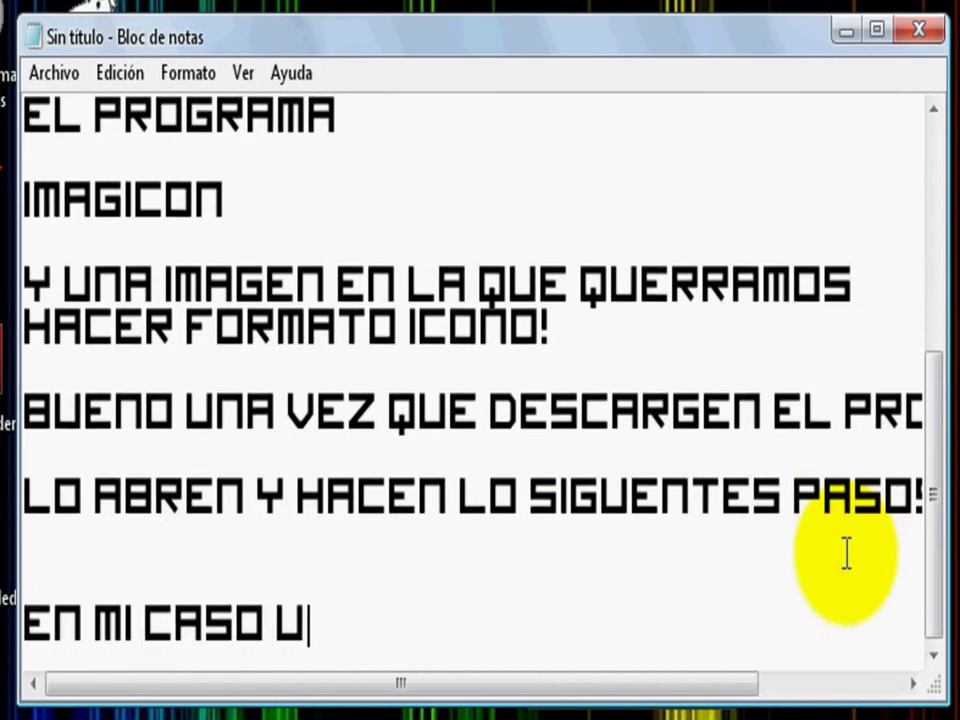
{"action": "type", "text": "SARE EST"}
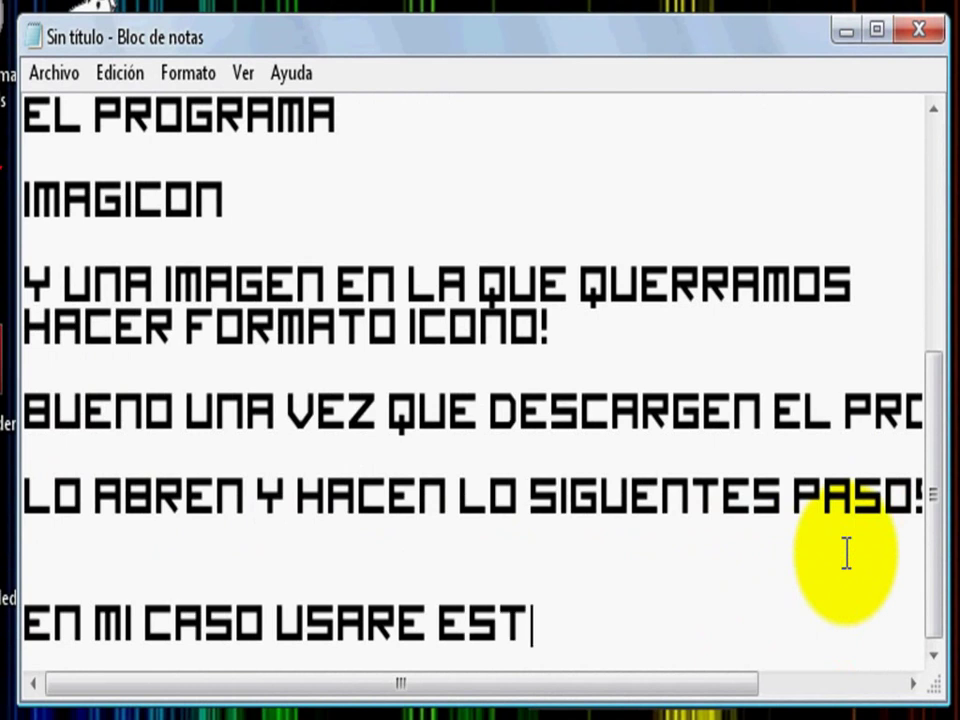
{"action": "type", "text": "A IMAGEN"}
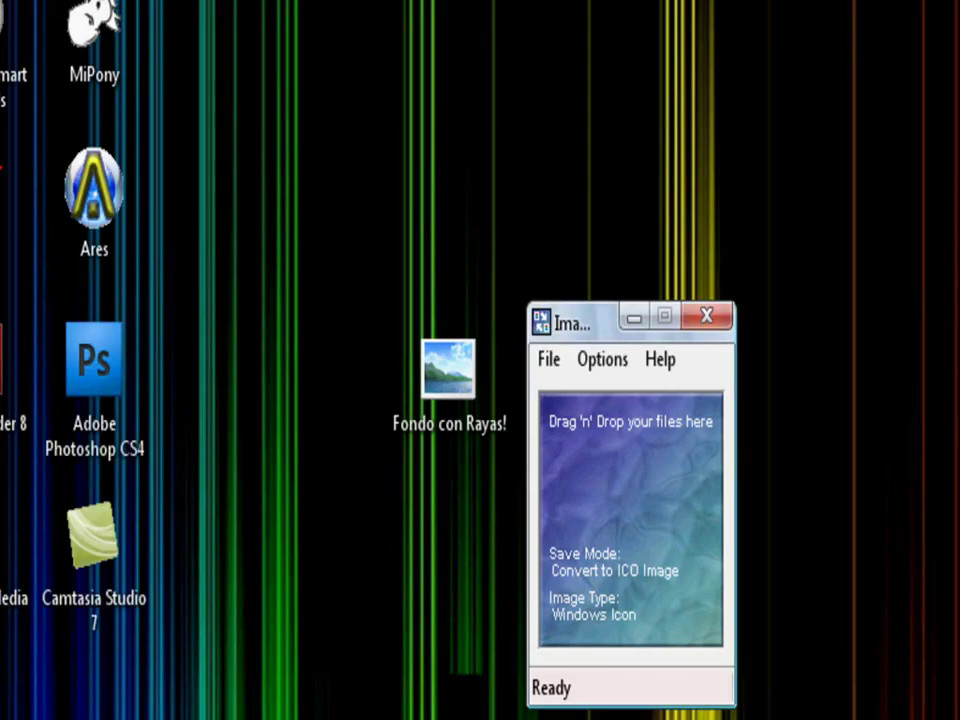
Step: View the desktop image Fondo con Rayas! enlarged in the image viewer, and close the viewer
{"action": "left_click", "coordinate": [453, 380]}
{"action": "double_click", "coordinate": [450, 375]}
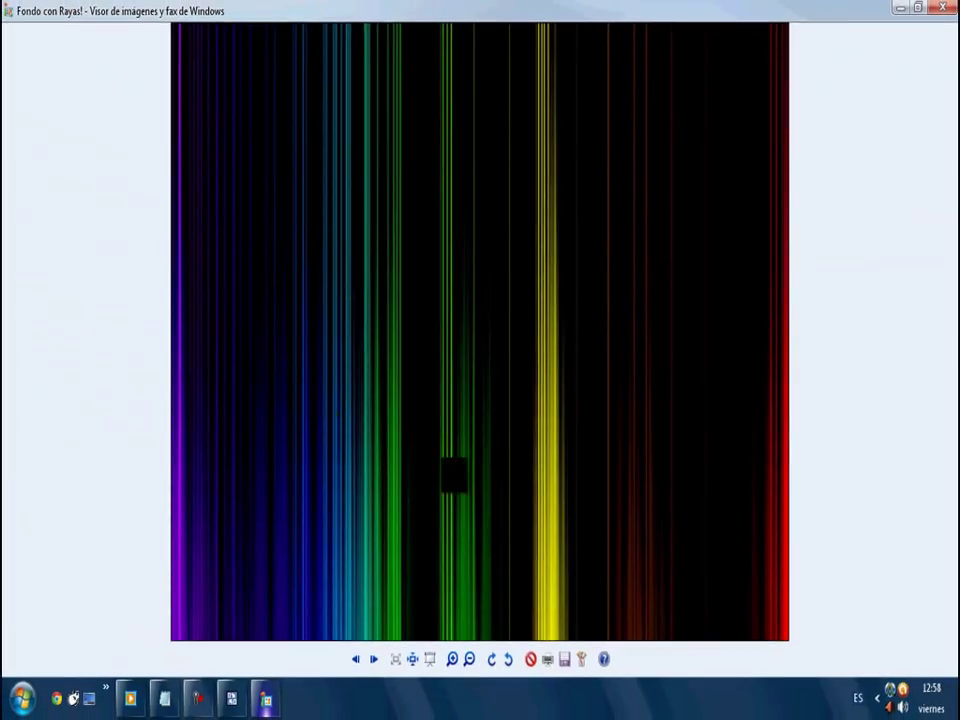
{"action": "left_click", "coordinate": [564, 242]}
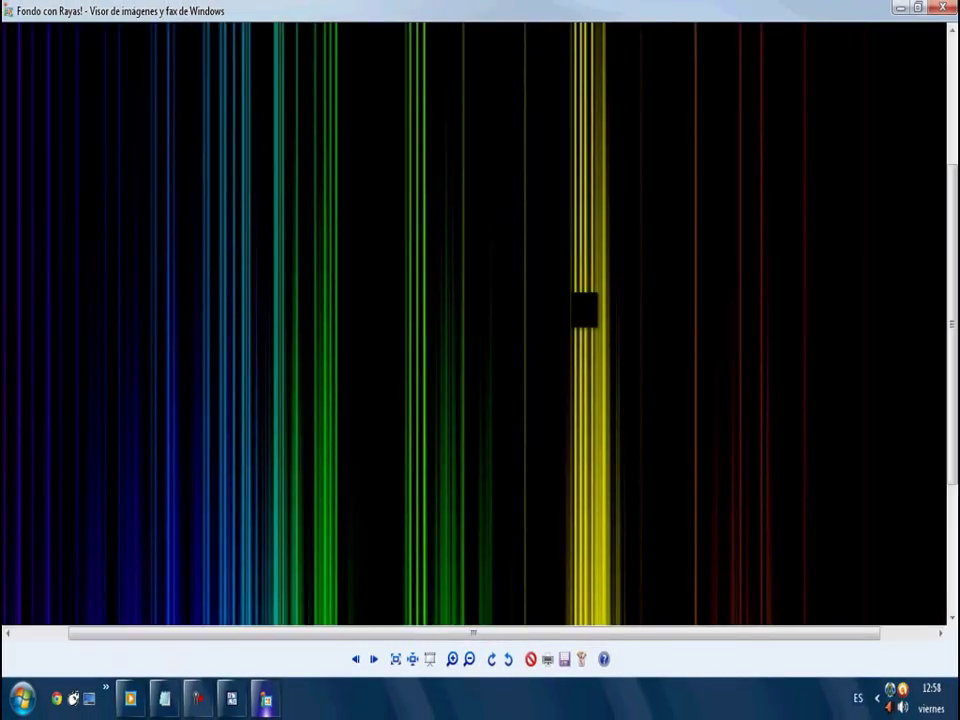
{"action": "scroll", "coordinate": [585, 309], "scroll_direction": "down", "scroll_amount": 1}
{"action": "left_click", "coordinate": [942, 8]}
Step: Convert the JPG image Fondo con Rayas! from the desktop (Escritorio) to an ICO file by opening it in Imagicon
{"action": "left_click", "coordinate": [503, 311]}
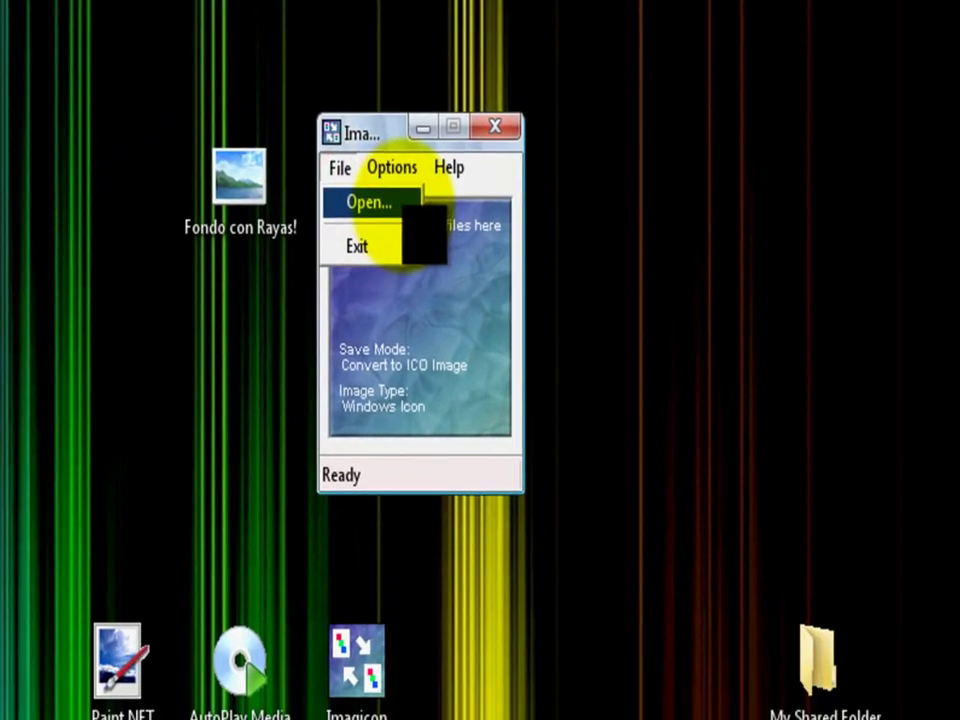
{"action": "left_click", "coordinate": [472, 312]}
{"action": "left_click_drag", "start_coordinate": [432, 50], "coordinate": [423, 0]}
{"action": "left_click", "coordinate": [299, 251]}
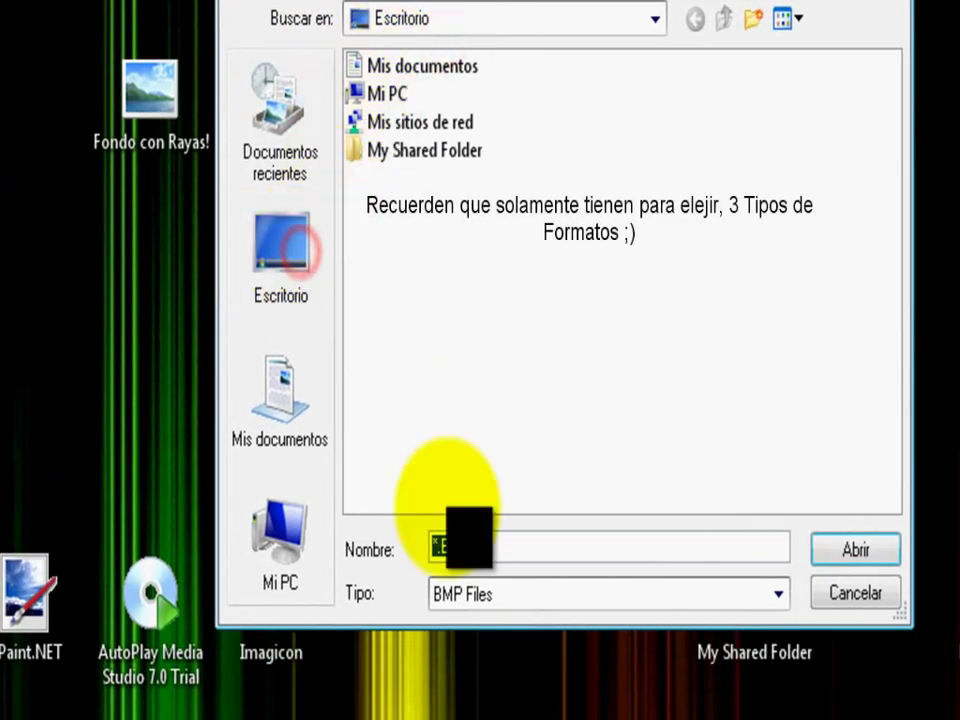
{"action": "left_click", "coordinate": [491, 598]}
{"action": "left_click", "coordinate": [467, 597]}
{"action": "left_click", "coordinate": [469, 597]}
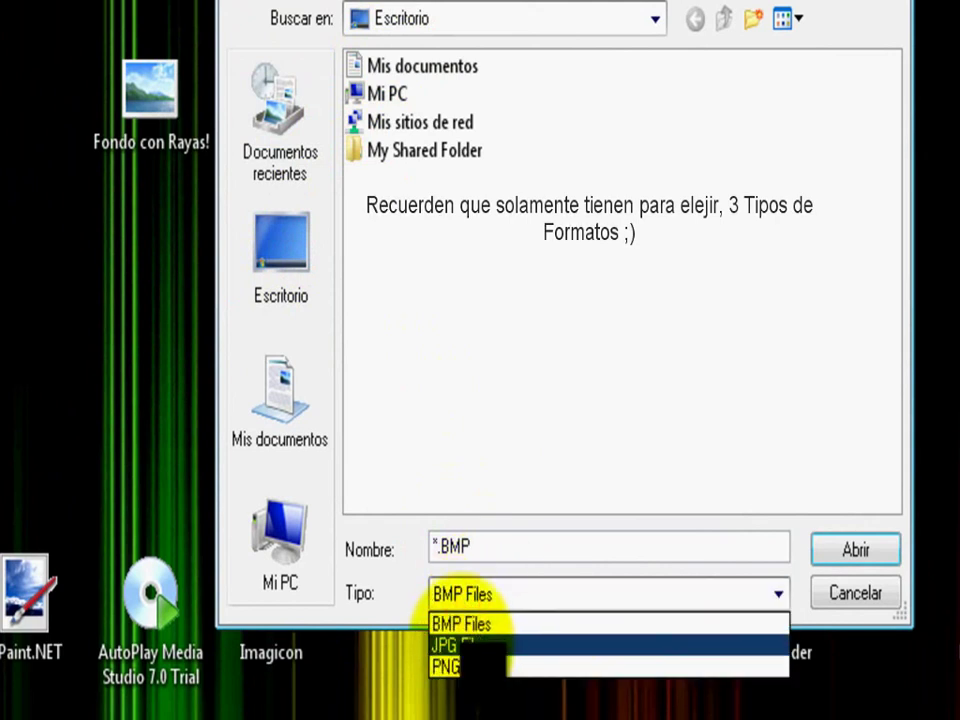
{"action": "left_click", "coordinate": [460, 645]}
{"action": "left_click", "coordinate": [410, 180]}
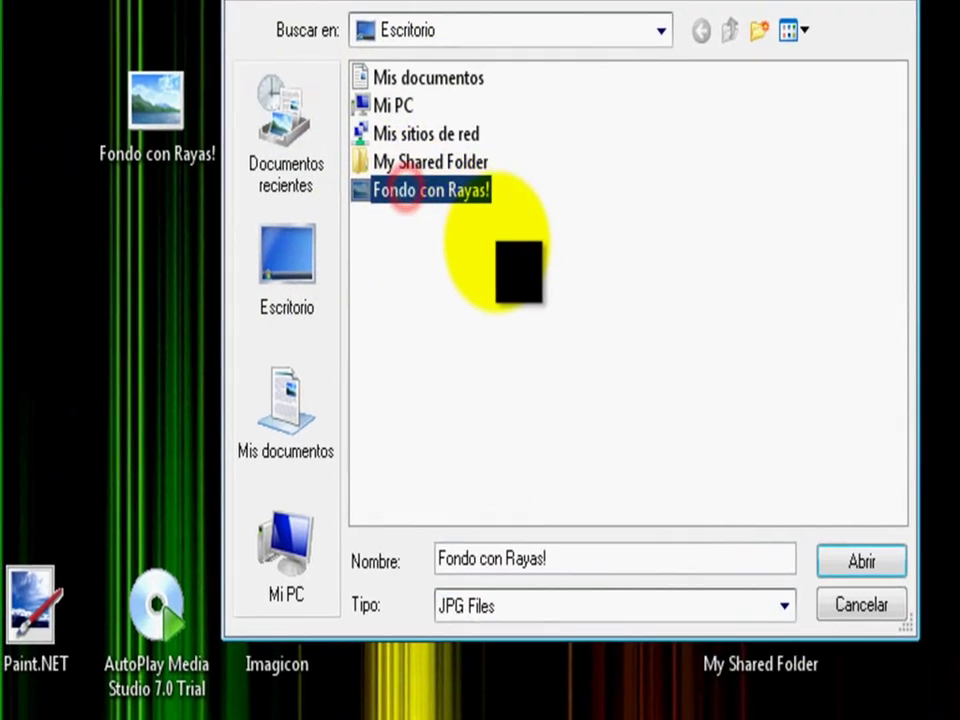
{"action": "left_click", "coordinate": [855, 549]}
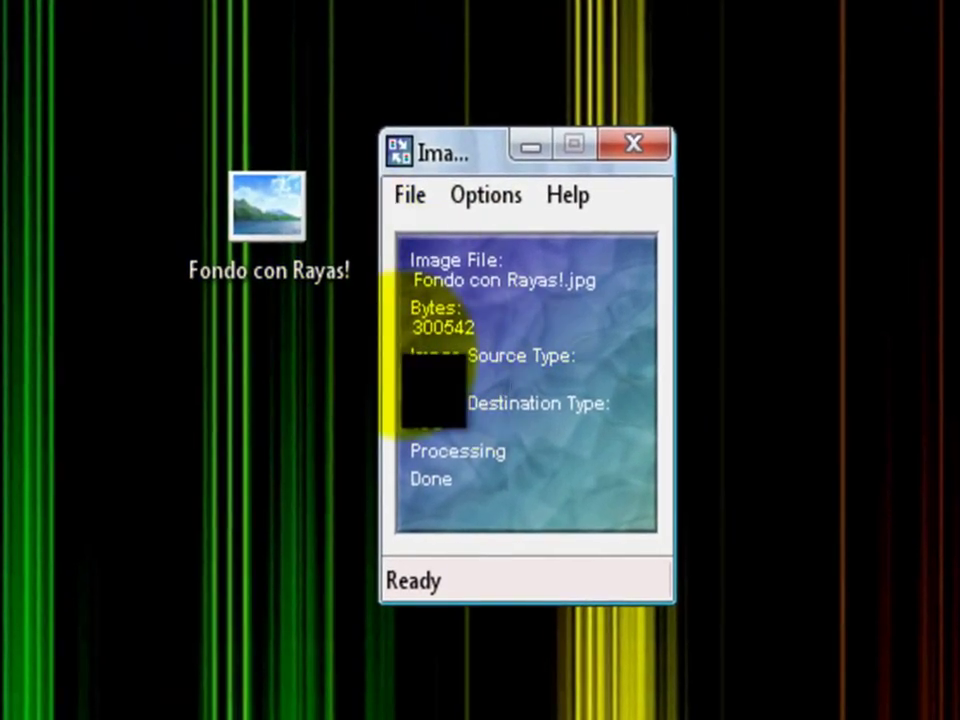
Step: Shift the Imagicon window and move the converted Fondo con Rayas! icon to a free area of the desktop
{"action": "left_click_drag", "start_coordinate": [338, 125], "coordinate": [318, 156]}
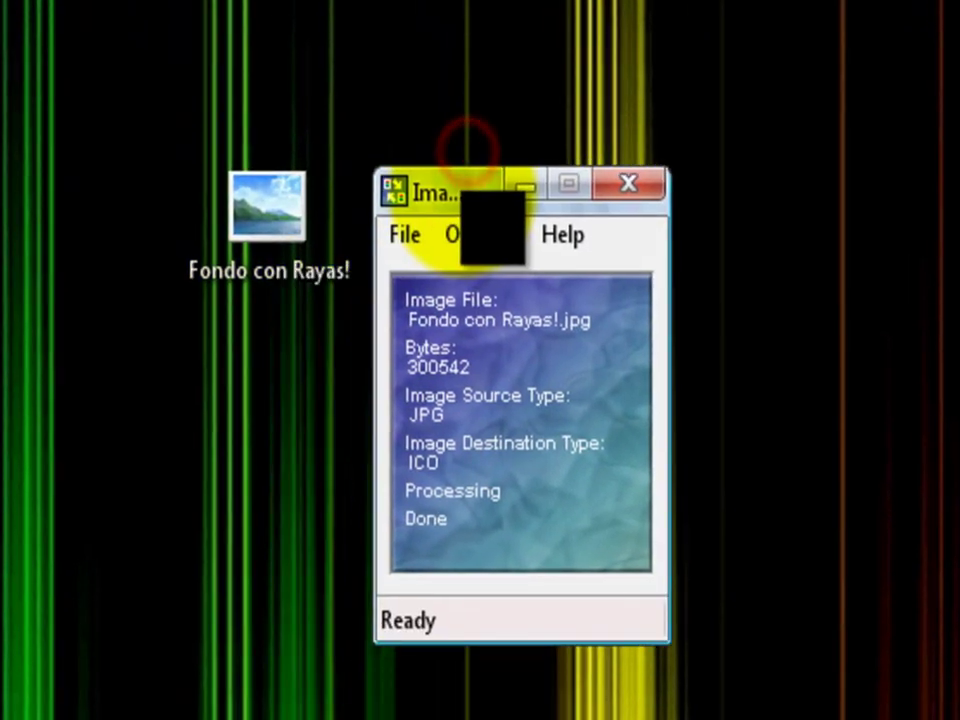
{"action": "left_click", "coordinate": [448, 229]}
{"action": "left_click", "coordinate": [140, 454]}
{"action": "left_click_drag", "start_coordinate": [62, 591], "coordinate": [440, 545]}
{"action": "right_click", "coordinate": [365, 372]}
{"action": "left_click", "coordinate": [407, 410]}
{"action": "left_click", "coordinate": [635, 514]}
{"action": "left_click", "coordinate": [386, 553]}
Step: Bring back the Notepad note and replace all its text with "COMO VERAN ES MUY SENCILLO"
{"action": "left_click", "coordinate": [516, 544]}
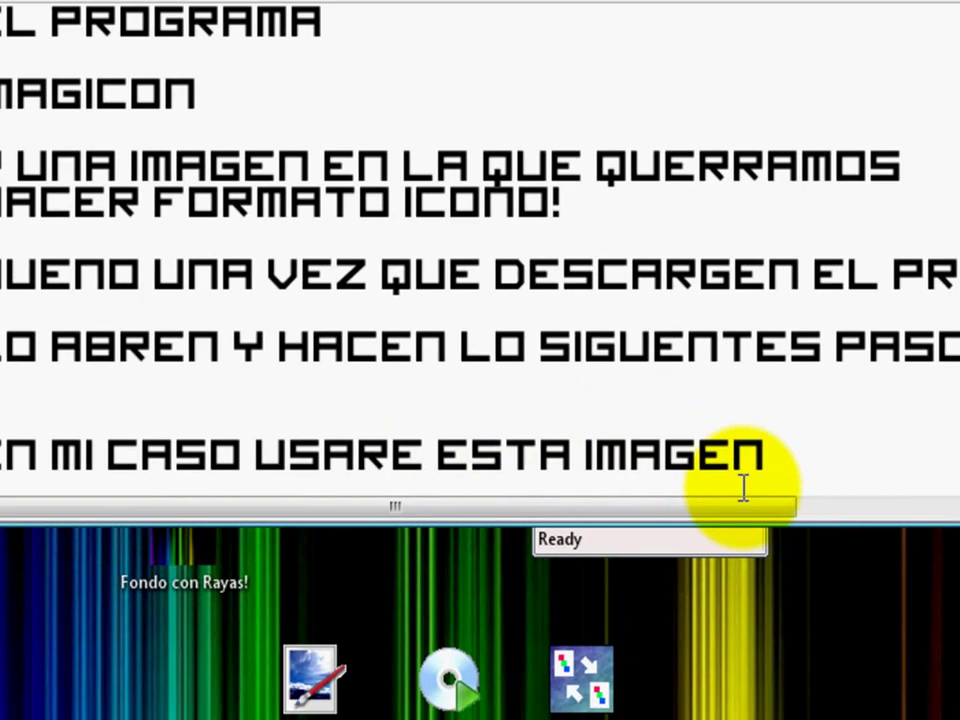
{"action": "right_click", "coordinate": [744, 214]}
{"action": "left_click", "coordinate": [664, 476]}
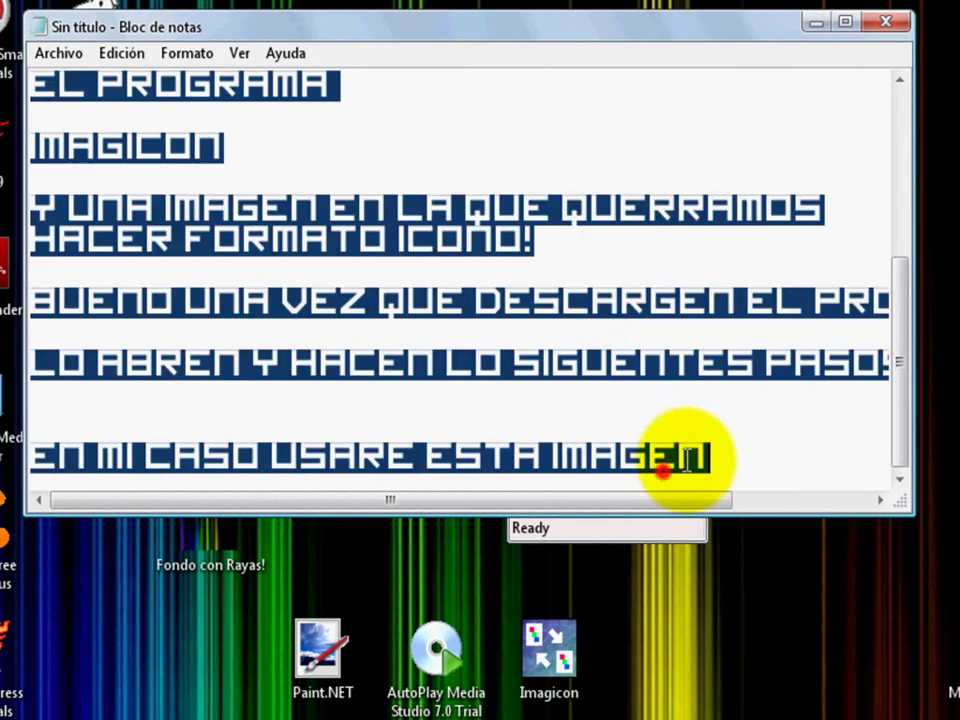
{"action": "key", "text": "Delete"}
{"action": "type", "text": "COMO VERNA"}
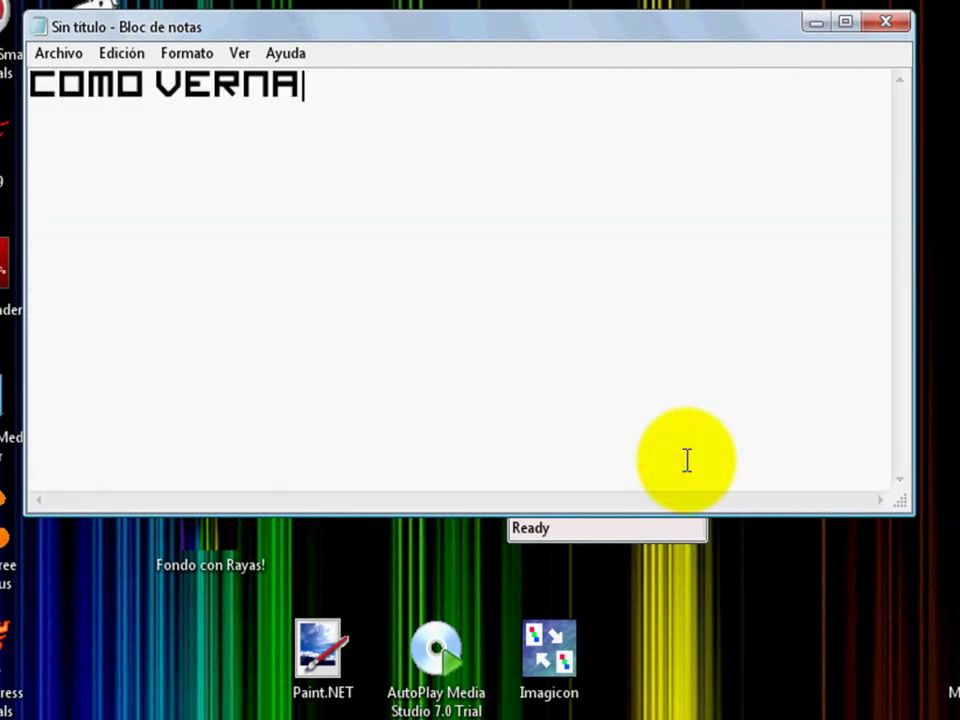
{"action": "key", "text": "BackSpace"}
{"action": "key", "text": "BackSpace"}
{"action": "type", "text": "AN ES MUY SENCILLO"}
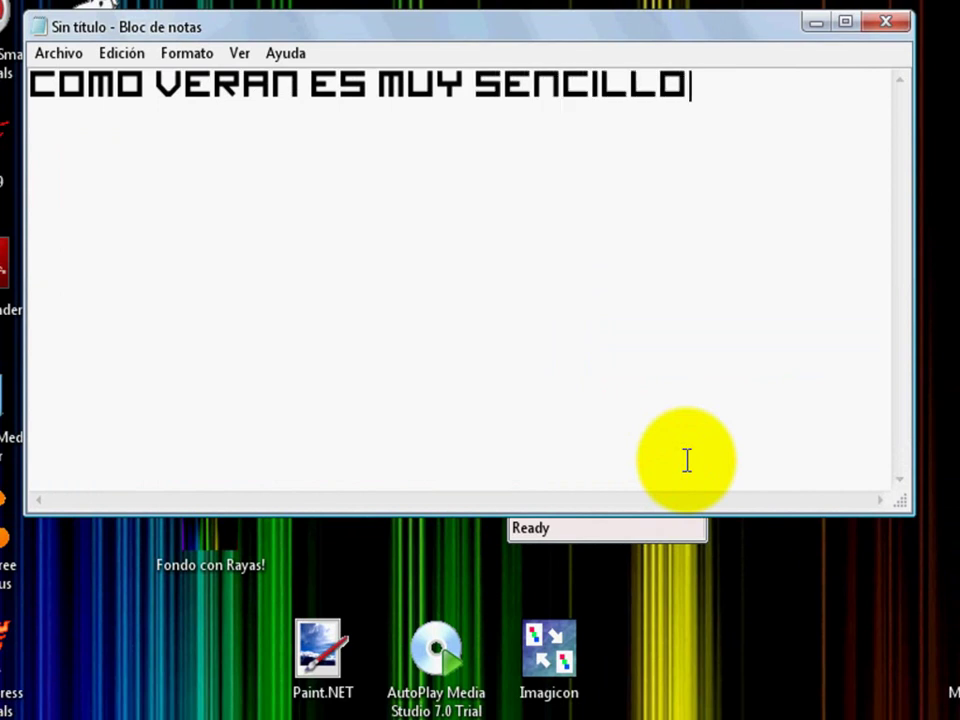
Step: Extend the note with "CON SOLO SELECCIONAR LA IMAGEN YA SE HARA FORMATO" and "ICONO!" on a new line
{"action": "type", "text": " CON SOL"}
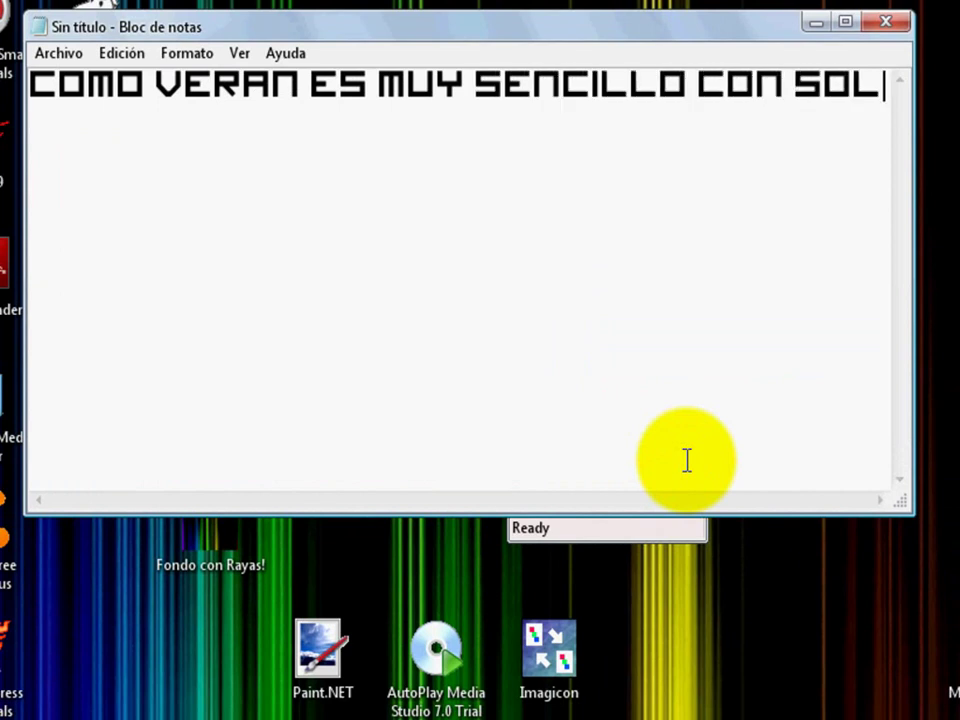
{"action": "type", "text": "O SELECCIONAR LA IMAGEN "}
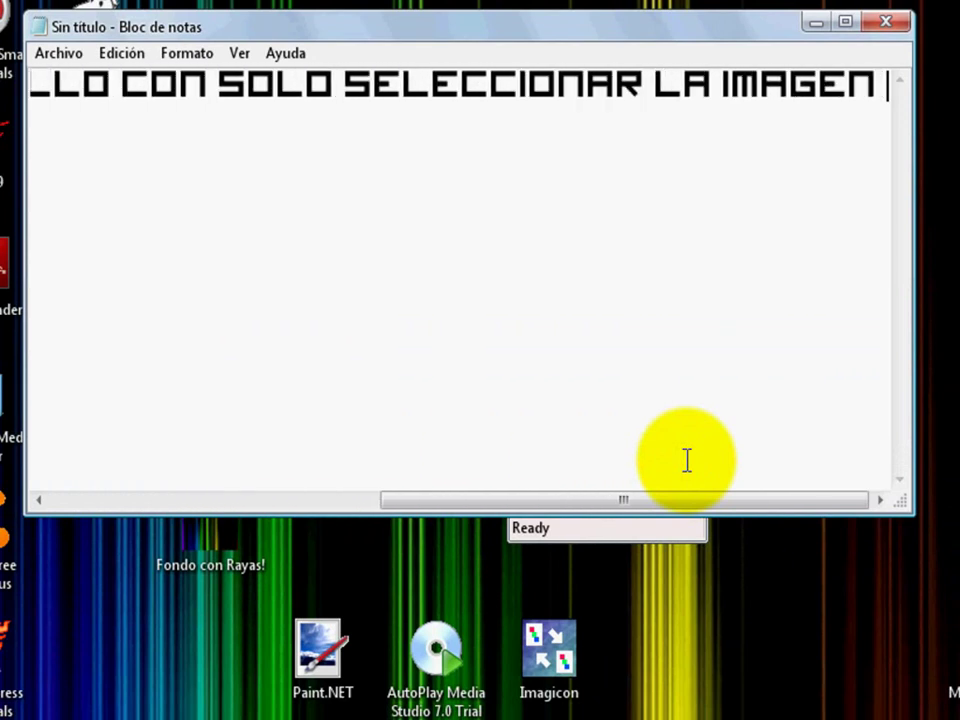
{"action": "type", "text": "YA SE ARA"}
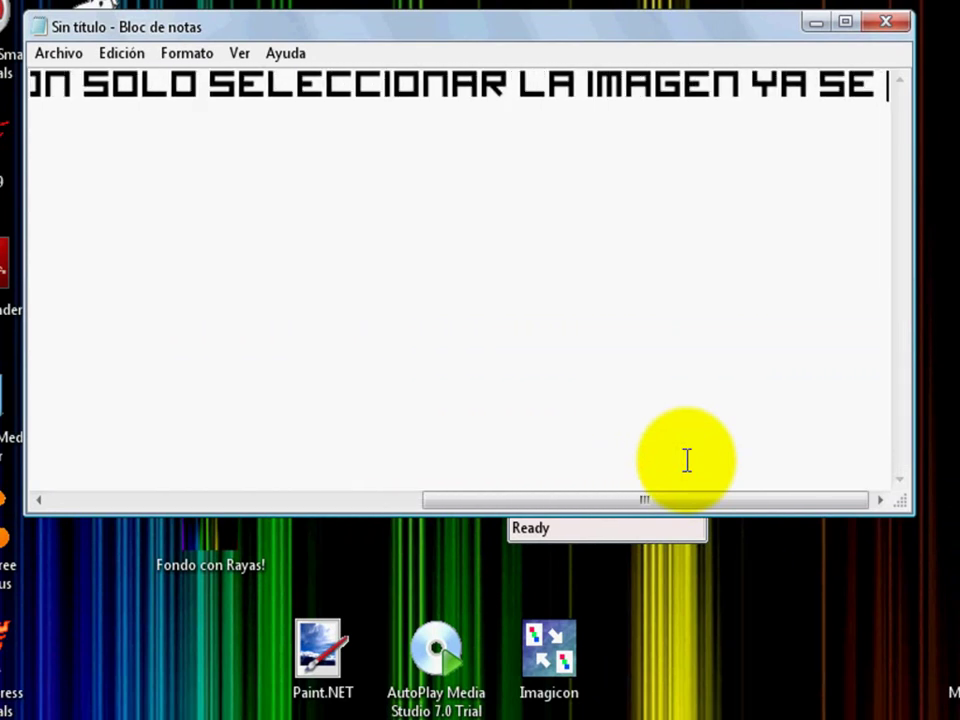
{"action": "key", "text": "BackSpace"}
{"action": "key", "text": "BackSpace"}
{"action": "type", "text": "HARA FORMATO"}
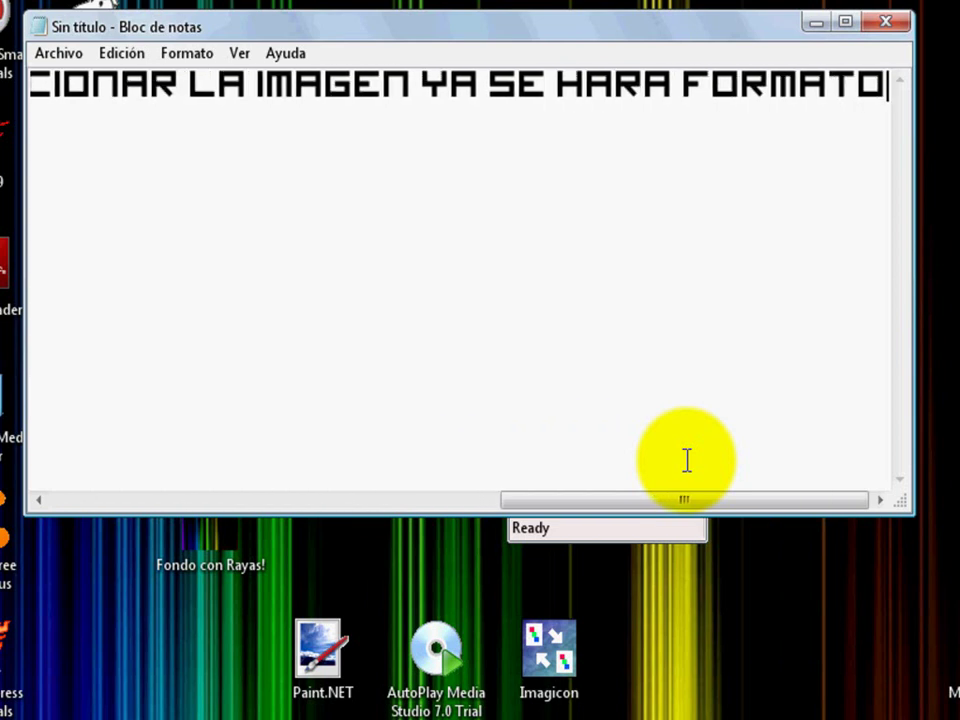
{"action": "key", "text": "Return"}
{"action": "type", "text": "ICONO!"}
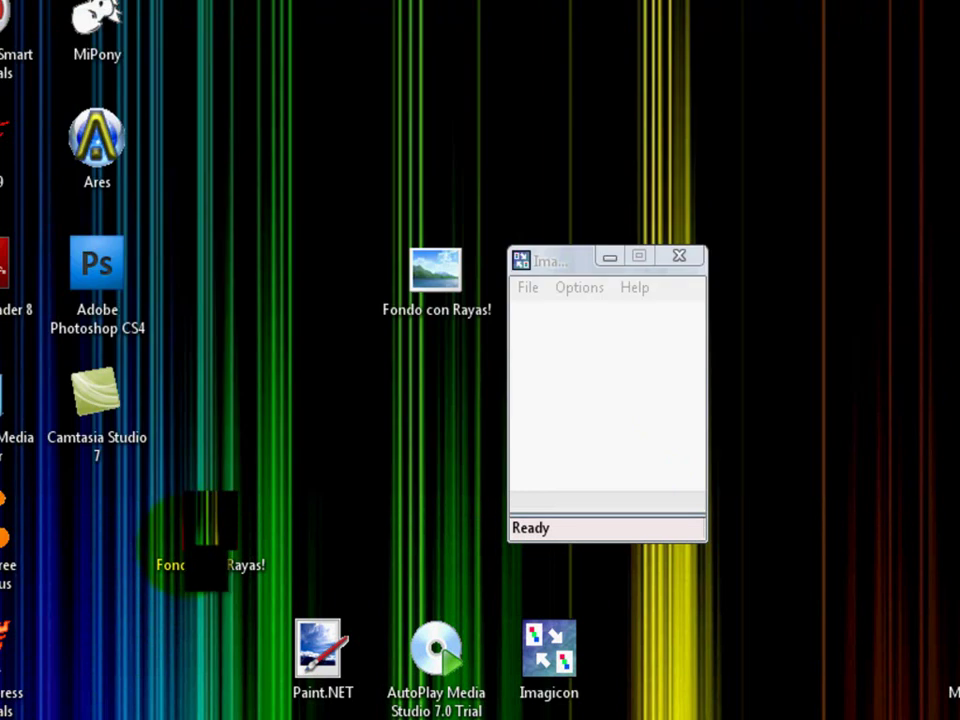
Step: Open the properties of the converted Fondo con Rayas! file and move the dialog clear of the desktop icons to check its file type
{"action": "left_click_drag", "start_coordinate": [210, 525], "coordinate": [436, 285]}
{"action": "right_click", "coordinate": [213, 518]}
{"action": "left_click", "coordinate": [240, 499]}
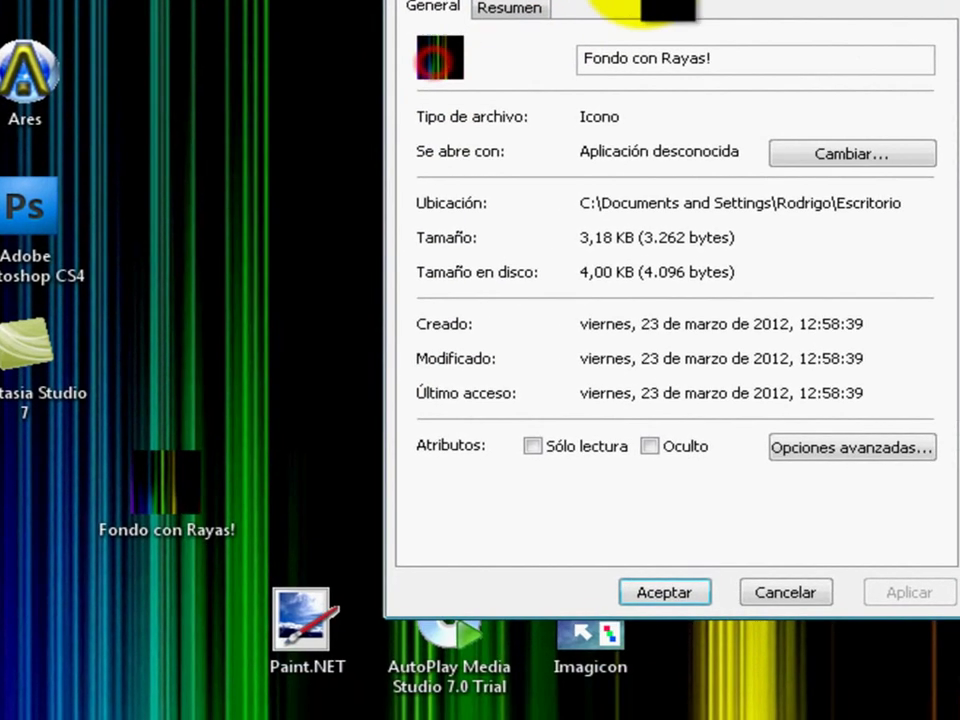
{"action": "left_click_drag", "start_coordinate": [642, 2], "coordinate": [797, 27]}
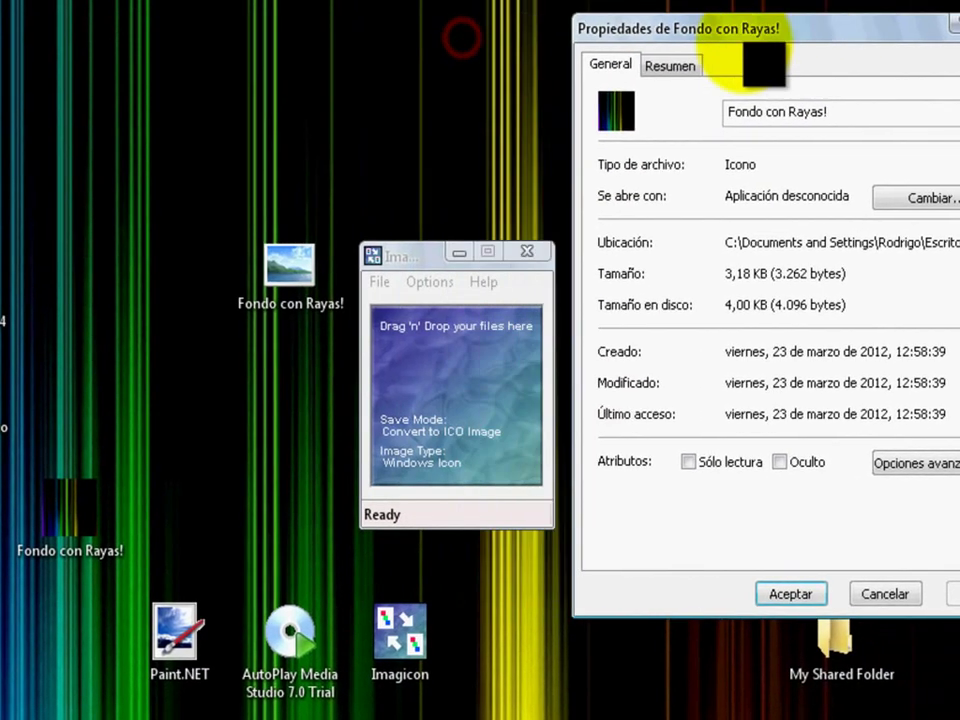
Step: Open the original Fondo con Rayas! image's properties beside the converted file's dialog and compare their file types
{"action": "right_click", "coordinate": [280, 300]}
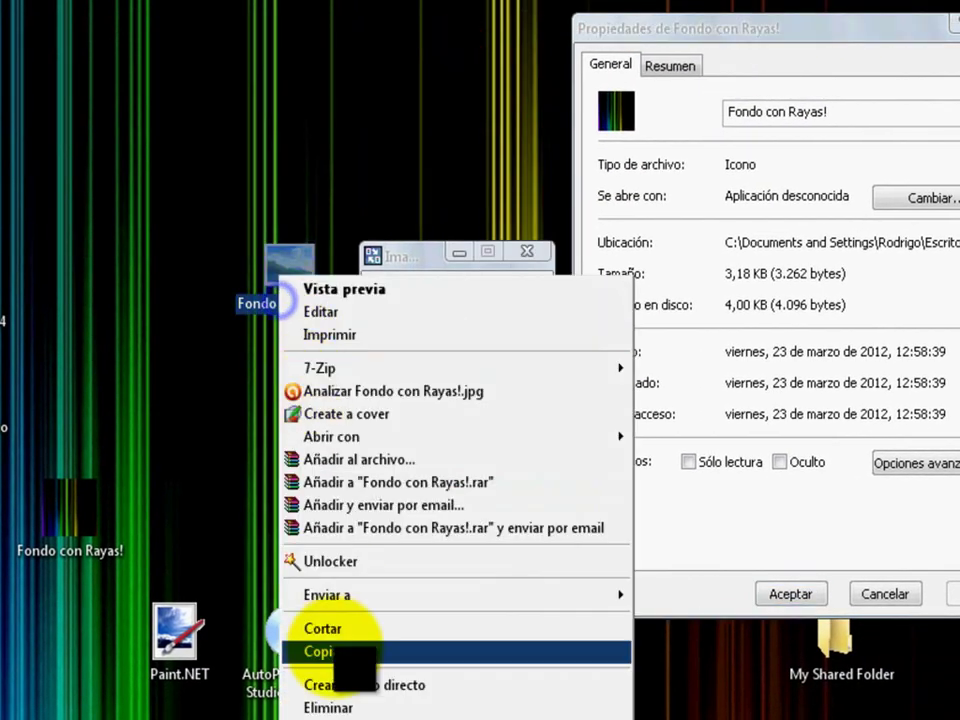
{"action": "left_click", "coordinate": [334, 718]}
{"action": "left_click_drag", "start_coordinate": [465, 118], "coordinate": [236, 17]}
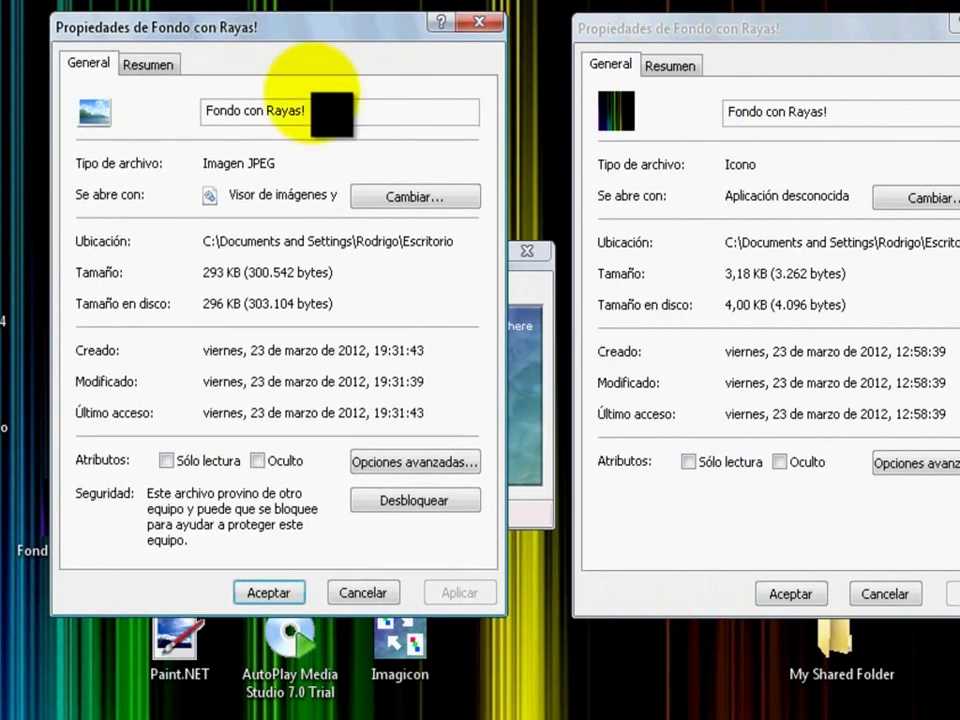
{"action": "left_click_drag", "start_coordinate": [196, 161], "coordinate": [204, 160]}
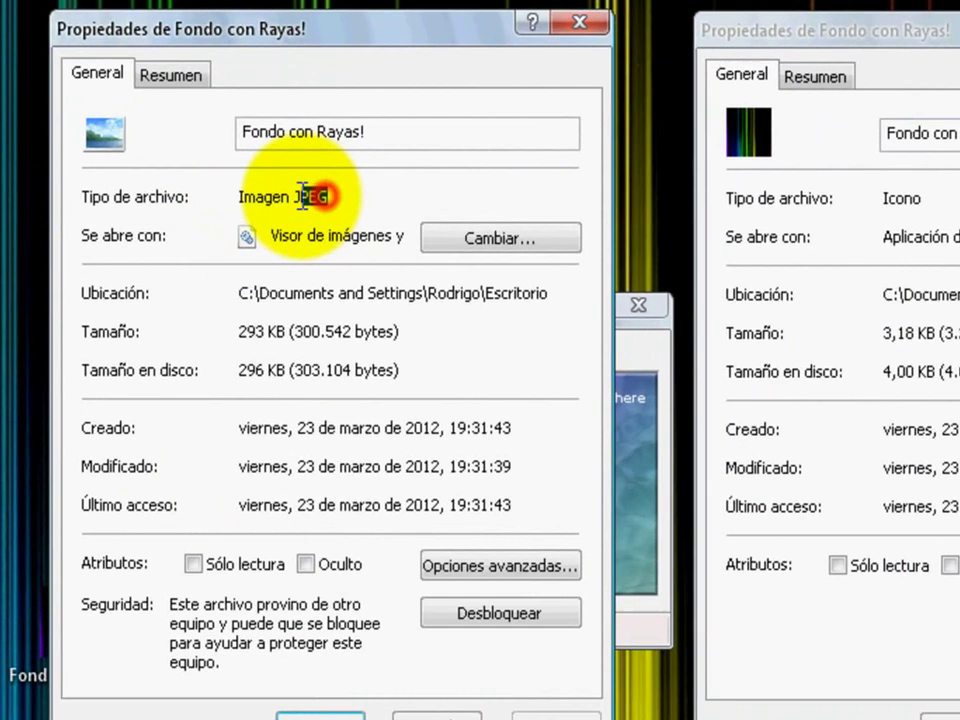
{"action": "left_click_drag", "start_coordinate": [272, 162], "coordinate": [204, 162]}
{"action": "left_click_drag", "start_coordinate": [936, 267], "coordinate": [877, 267]}
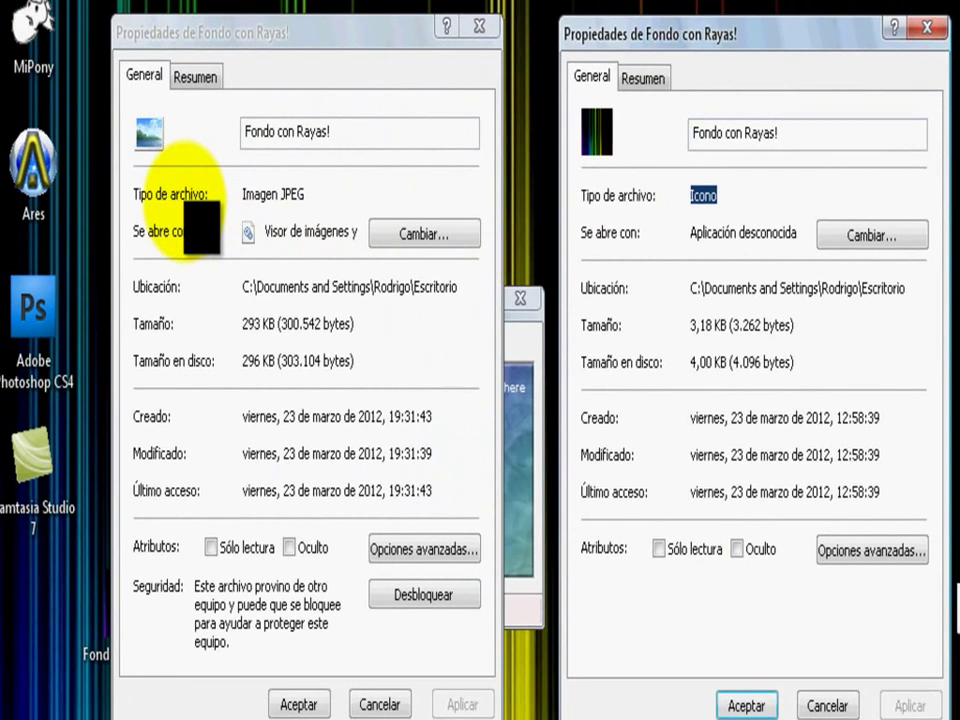
Step: Compare the summary properties of the original image and the converted file, and close both properties dialogs
{"action": "left_click", "coordinate": [182, 189]}
{"action": "left_click", "coordinate": [188, 77]}
{"action": "left_click", "coordinate": [645, 78]}
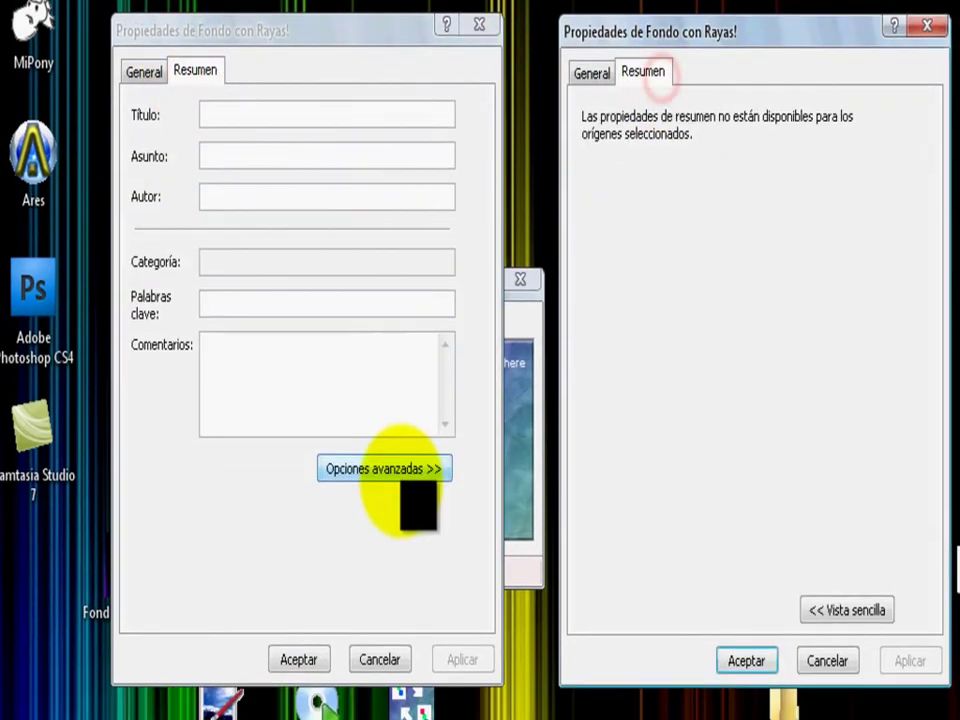
{"action": "left_click", "coordinate": [482, 28]}
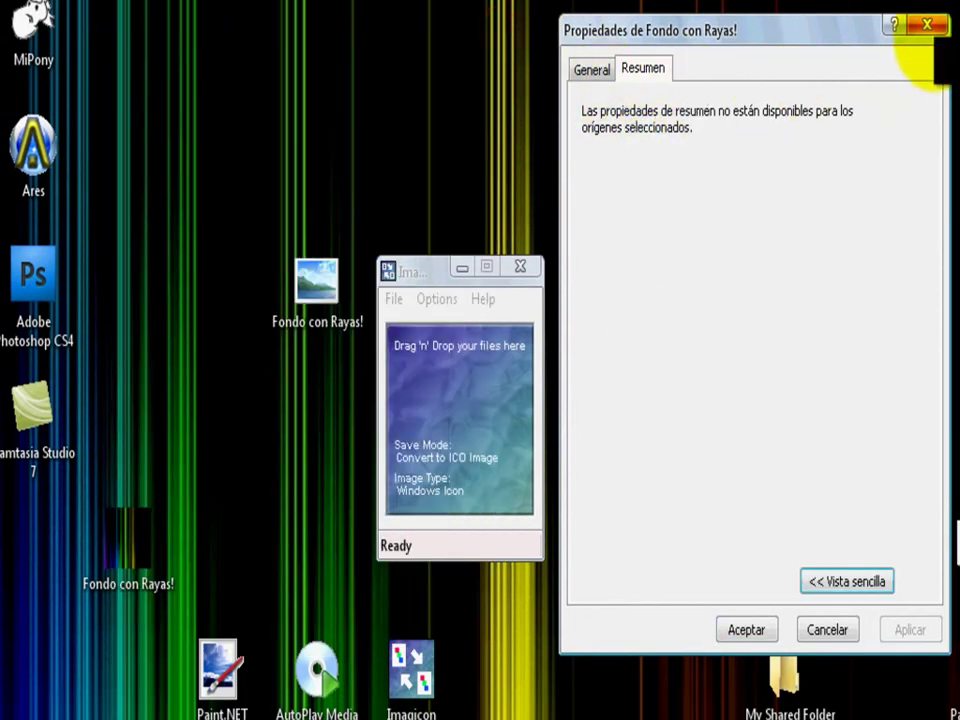
{"action": "left_click", "coordinate": [927, 25]}
Step: Open the converted Fondo con Rayas! file in the image viewer, close the viewer and refresh the desktop
{"action": "double_click", "coordinate": [125, 565]}
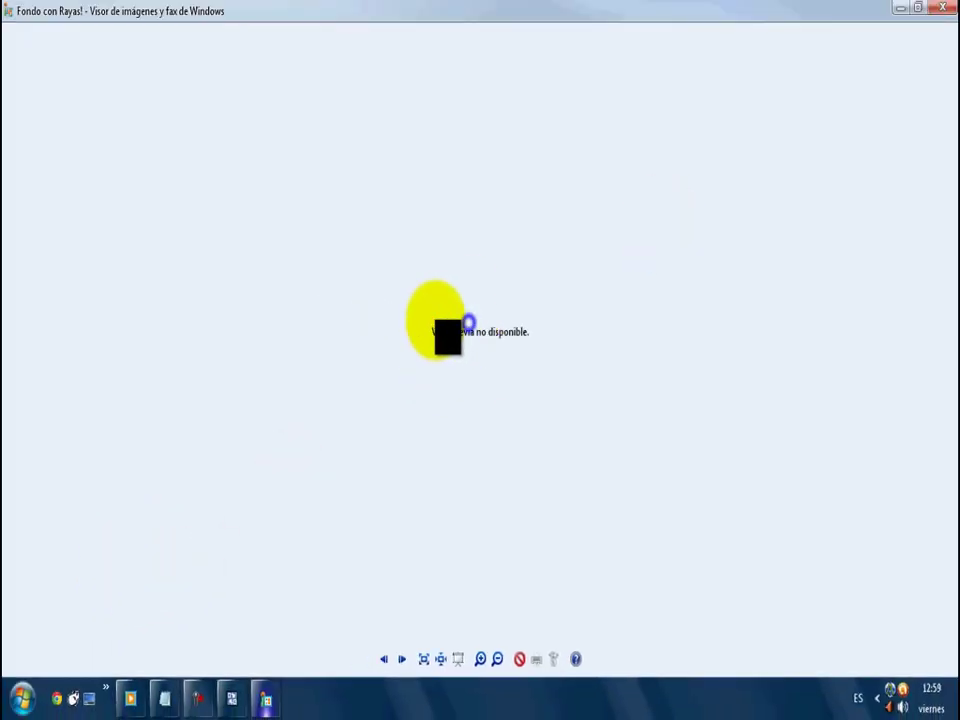
{"action": "left_click", "coordinate": [435, 320]}
{"action": "left_click", "coordinate": [941, 7]}
{"action": "right_click", "coordinate": [354, 257]}
{"action": "left_click", "coordinate": [364, 268]}
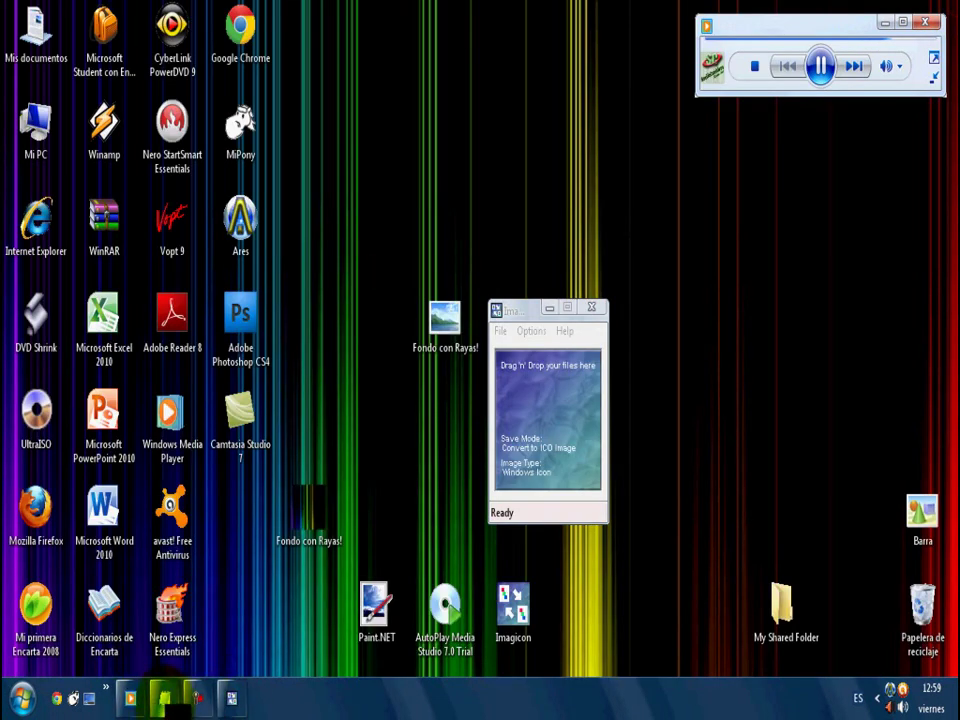
Step: Bring back the Notepad note and replace all its text with "PARA PROBAR QUE ANDA LA IMAGEN HAREMOS LO SIGUENTE"
{"action": "left_click", "coordinate": [165, 698]}
{"action": "left_click_drag", "start_coordinate": [461, 319], "coordinate": [205, 178]}
{"action": "type", "text": "PARA PROB"}
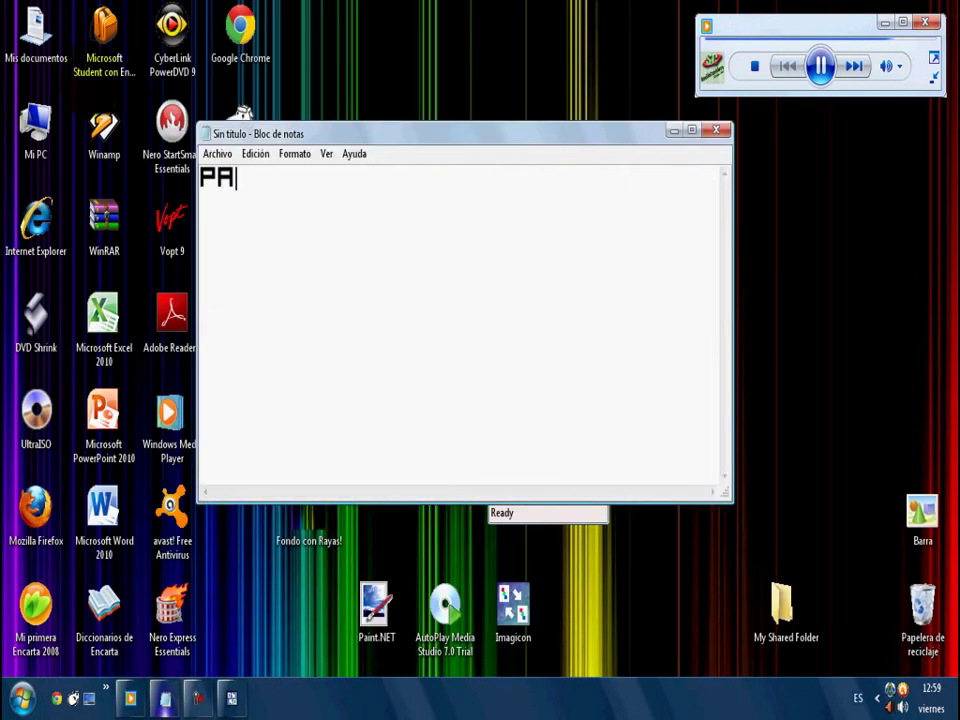
{"action": "type", "text": "AR QUE"}
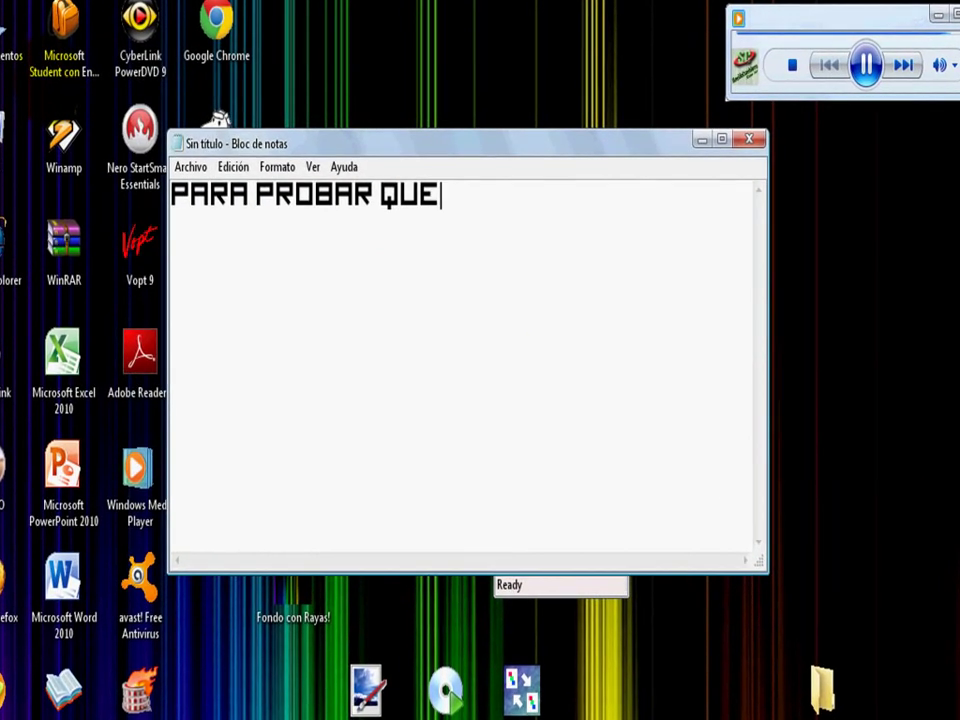
{"action": "type", "text": " ANDA LA IMAGEN HAREMOS LO SIGUENTE"}
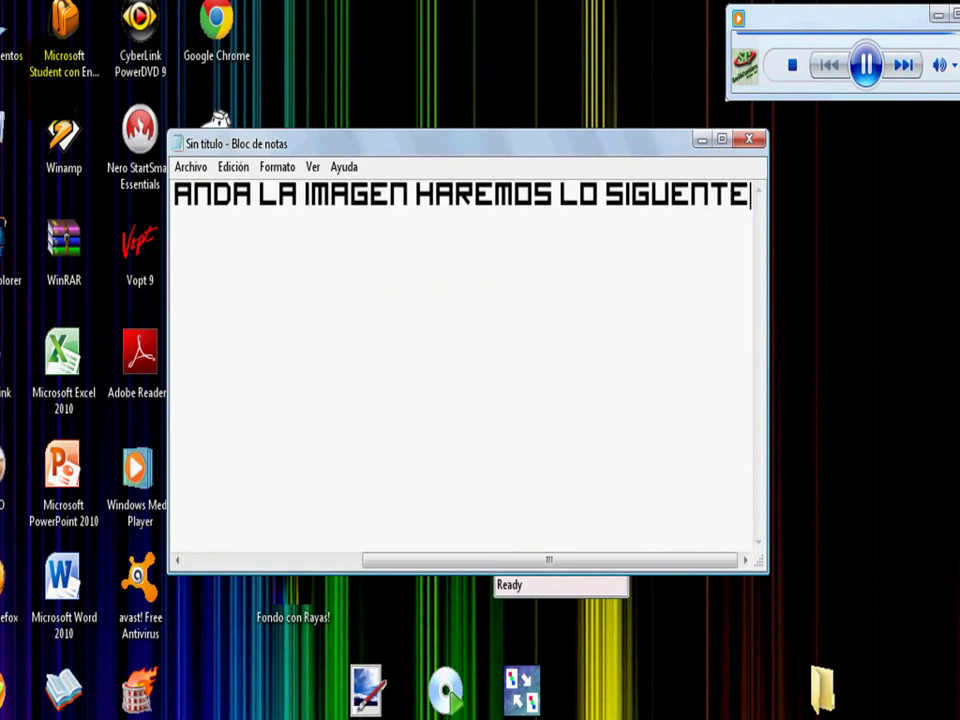
Step: Add the line CREAMOS UNA NUEVA "CARPETA" Y SIGUEN LOS PASOS to the note
{"action": "key", "text": "Return"}
{"action": "type", "text": "CREAMOS UNA NUEVA \"CA"}
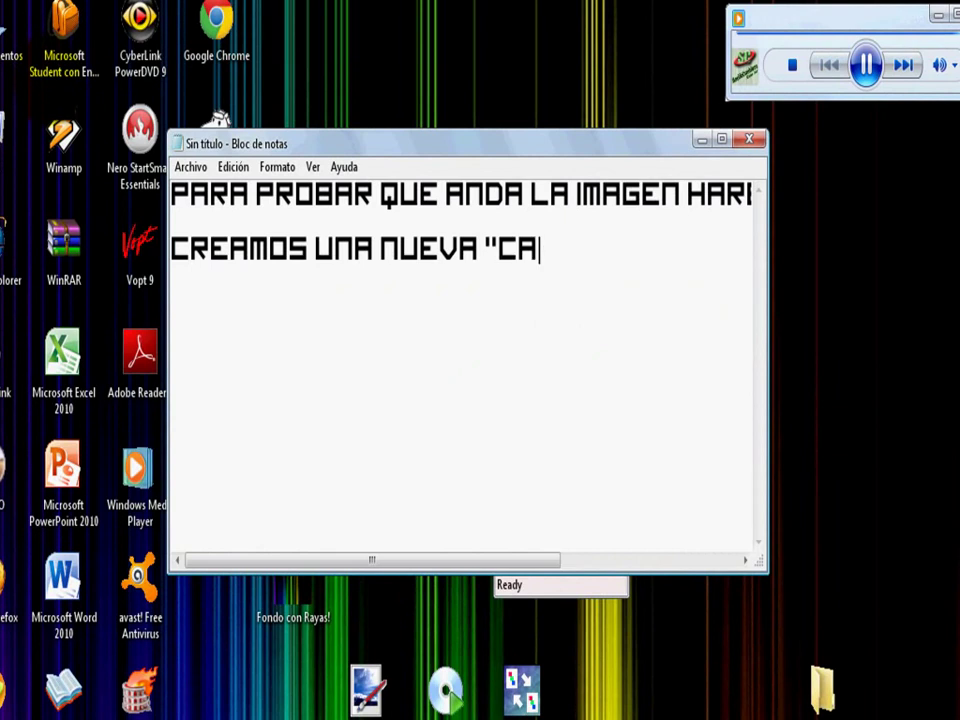
{"action": "type", "text": "RPETA"}
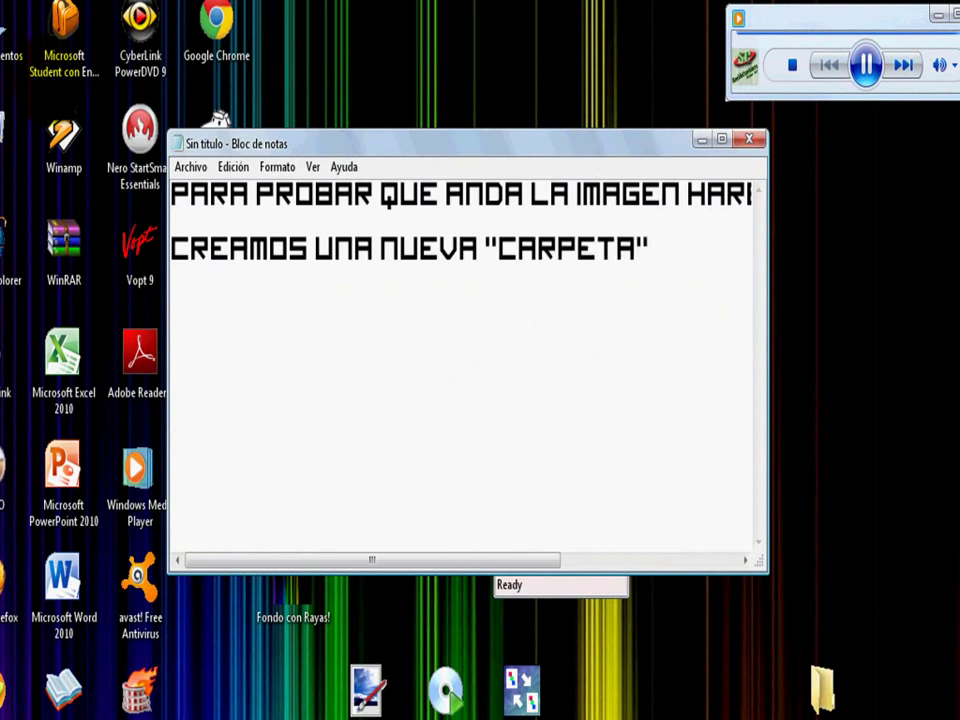
{"action": "type", "text": "\" Y SIGUEN LOS PASOS"}
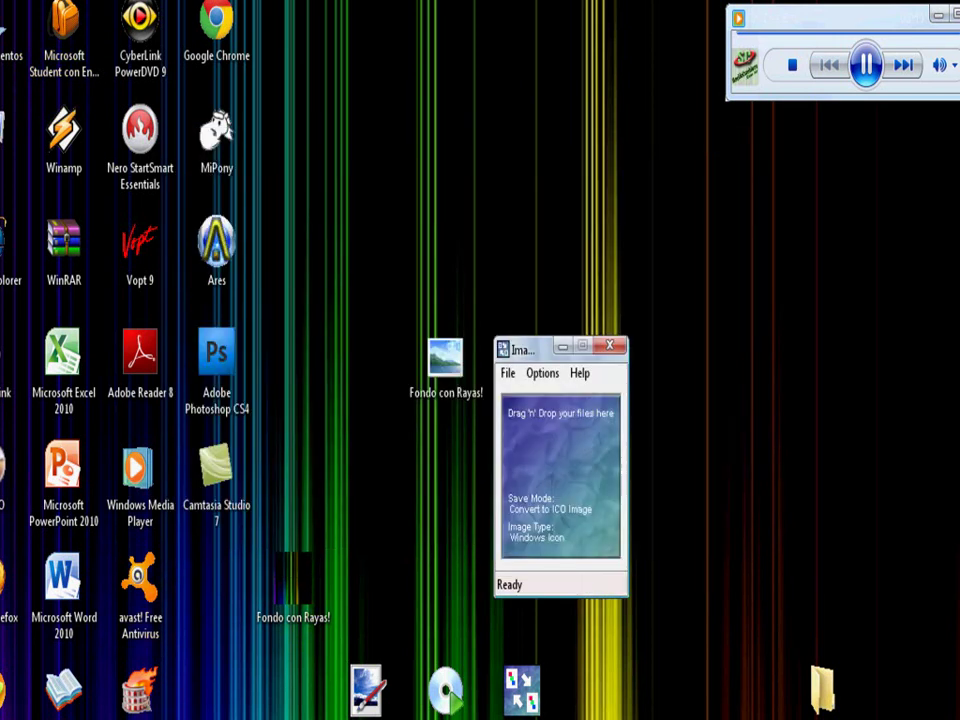
Step: Minimize the Imagicon window and move the converted Fondo con Rayas! icon close to the original image on the desktop
{"action": "left_click", "coordinate": [558, 349]}
{"action": "left_click_drag", "start_coordinate": [287, 586], "coordinate": [365, 361]}
{"action": "left_click_drag", "start_coordinate": [503, 438], "coordinate": [378, 355]}
Step: Create a new folder on the desktop and rename it Prueba
{"action": "right_click", "coordinate": [403, 298]}
{"action": "left_click", "coordinate": [434, 495]}
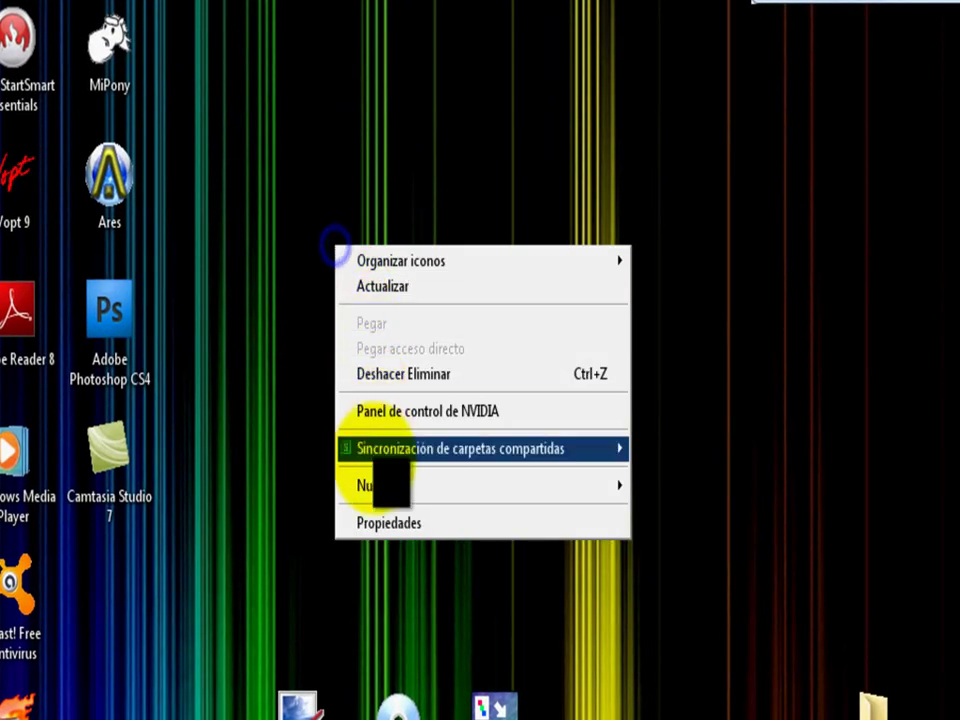
{"action": "left_click", "coordinate": [676, 482]}
{"action": "right_click", "coordinate": [375, 272]}
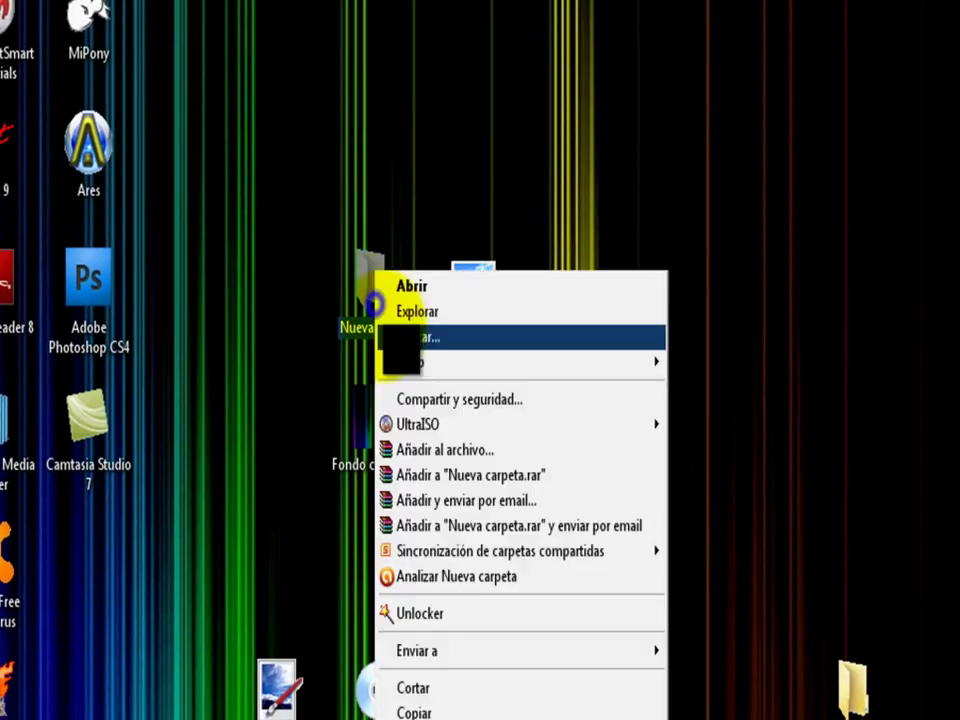
{"action": "type", "text": "mPrueba"}
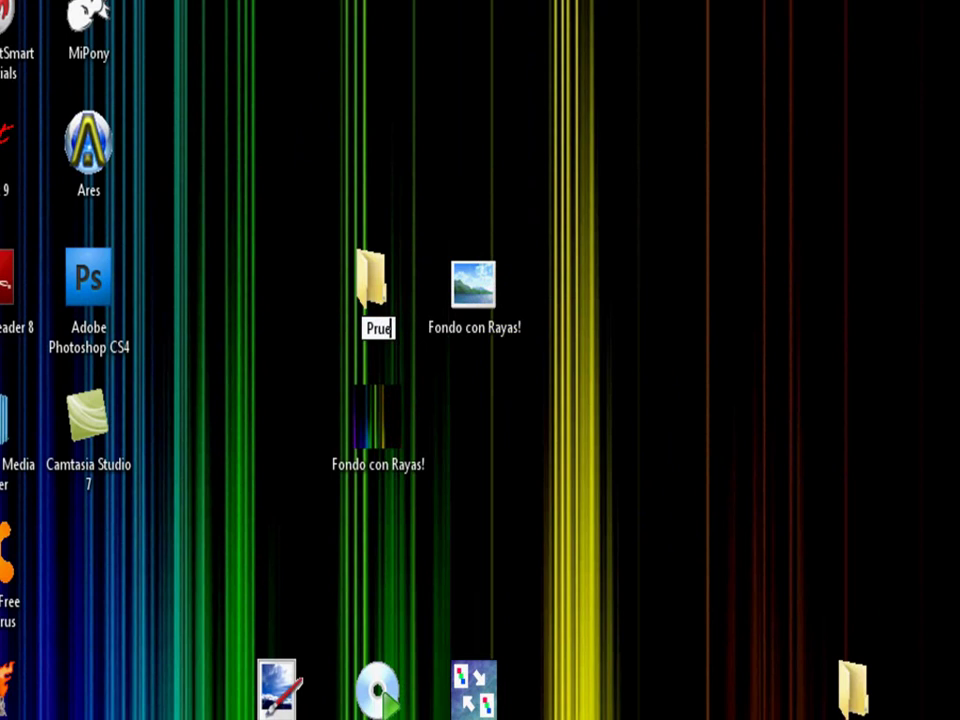
{"action": "key", "text": "Return"}
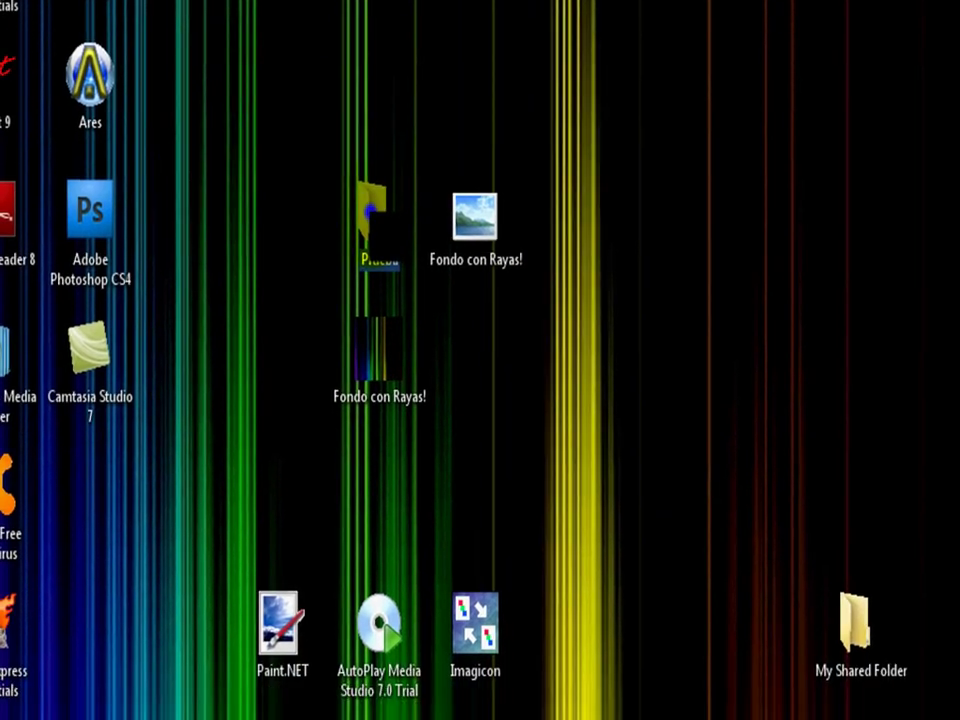
Step: Open the Prueba folder's customization properties and start changing its folder icon
{"action": "right_click", "coordinate": [372, 272]}
{"action": "left_click", "coordinate": [240, 719]}
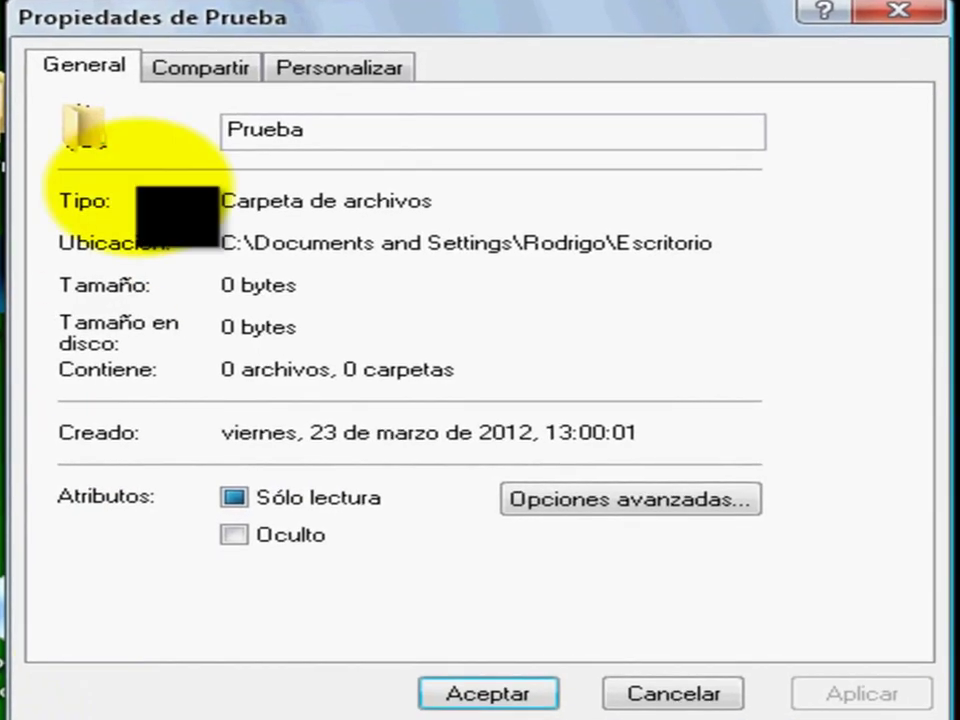
{"action": "left_click", "coordinate": [160, 66]}
{"action": "left_click", "coordinate": [340, 68]}
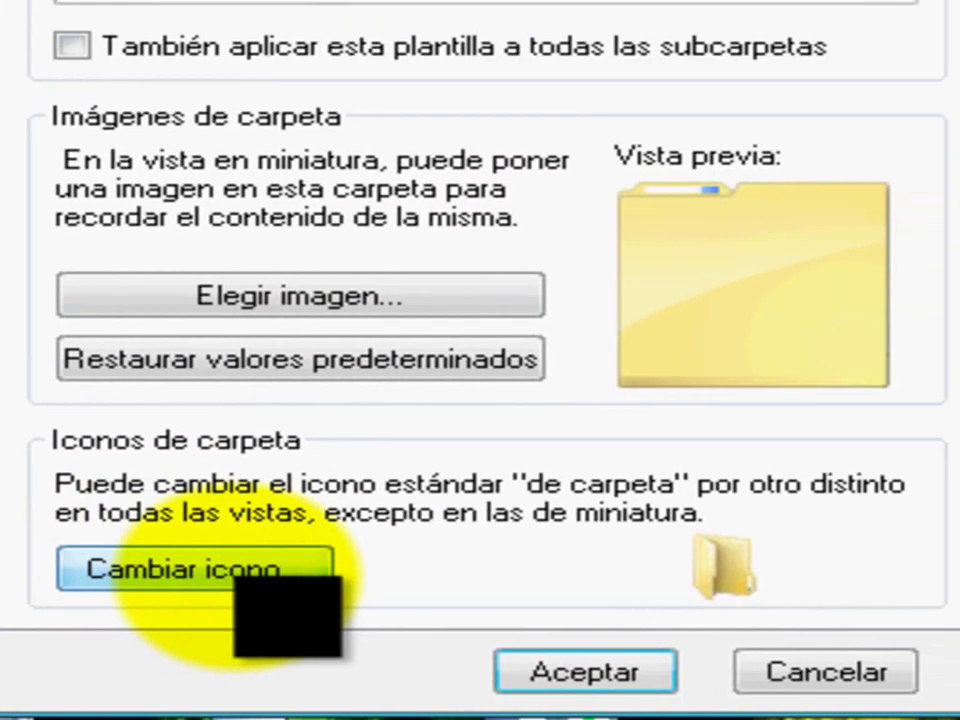
{"action": "left_click", "coordinate": [240, 575]}
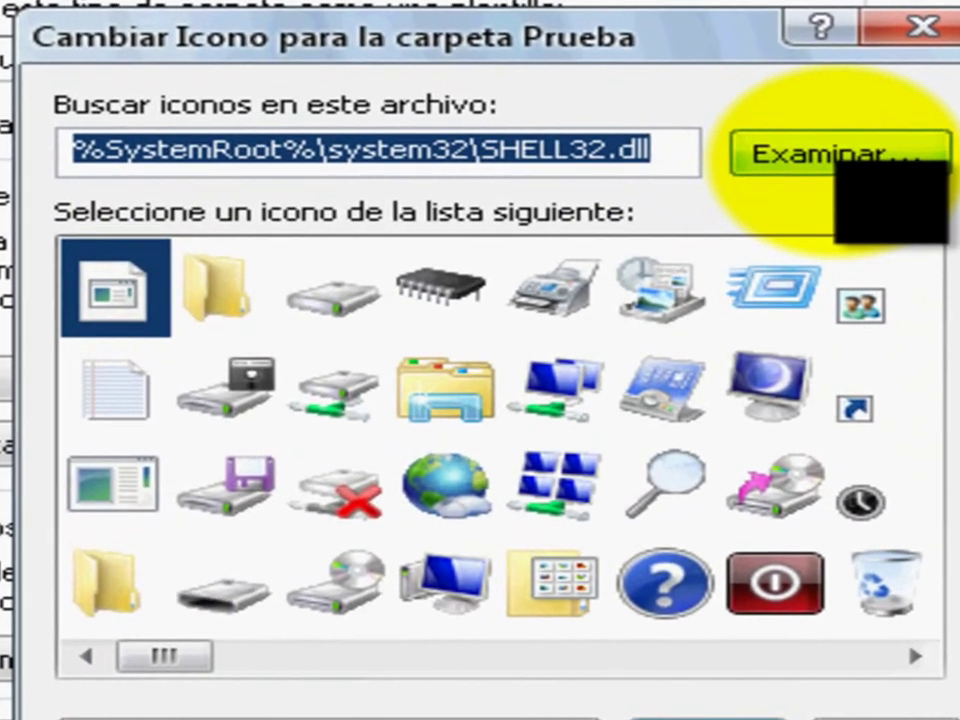
Step: Browse the desktop filtered to Iconos, choose Fondo con Rayas! as the Prueba folder's icon and apply the change
{"action": "left_click", "coordinate": [740, 210]}
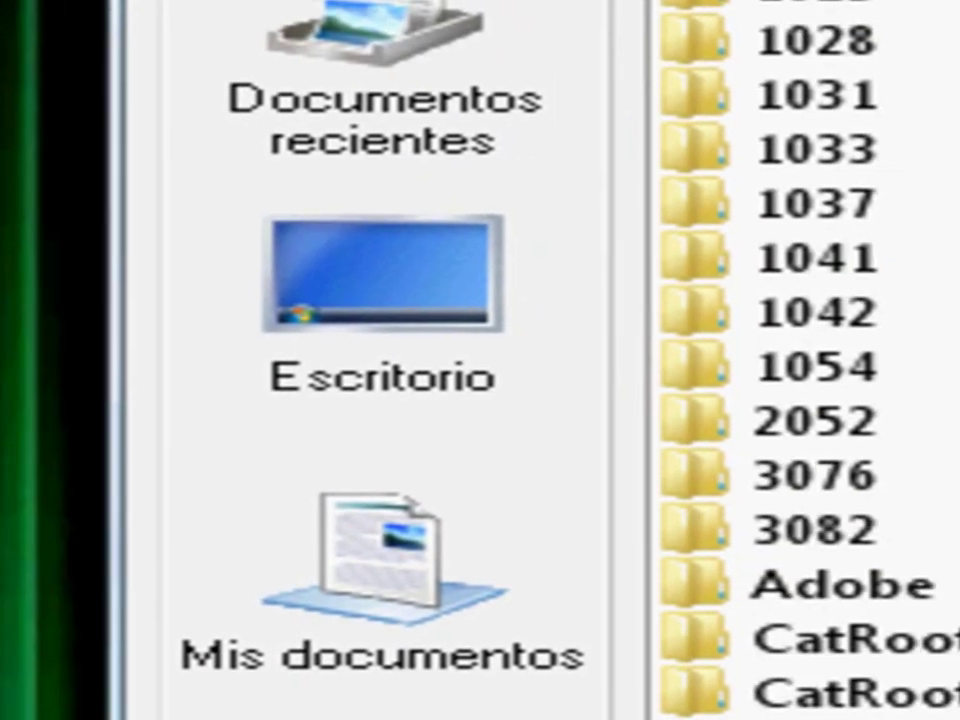
{"action": "left_click", "coordinate": [400, 290]}
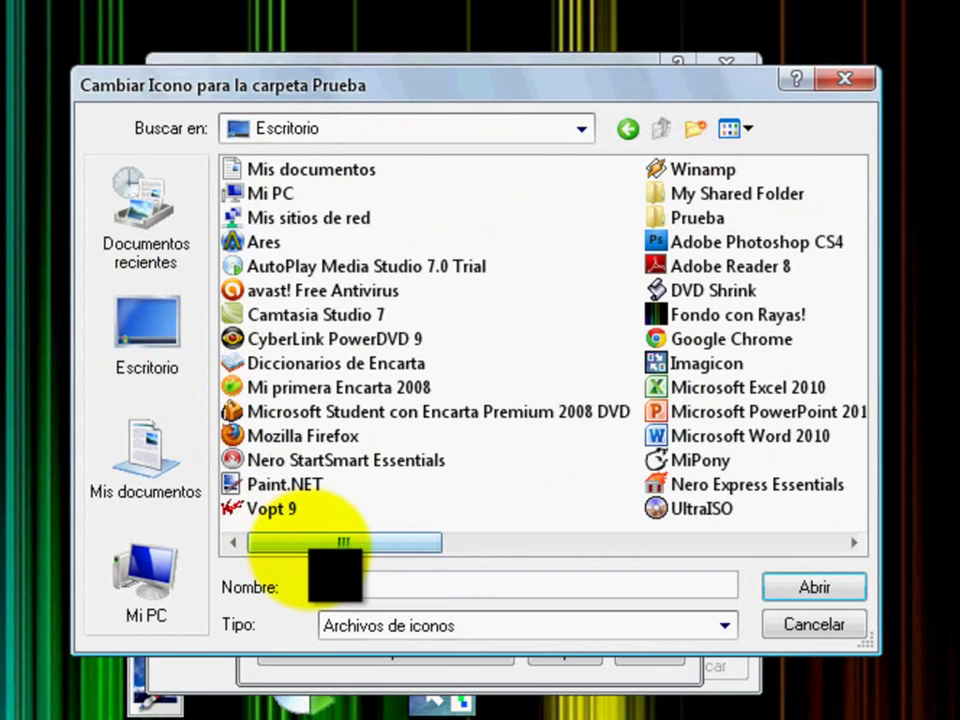
{"action": "left_click", "coordinate": [368, 625]}
{"action": "left_click", "coordinate": [350, 703]}
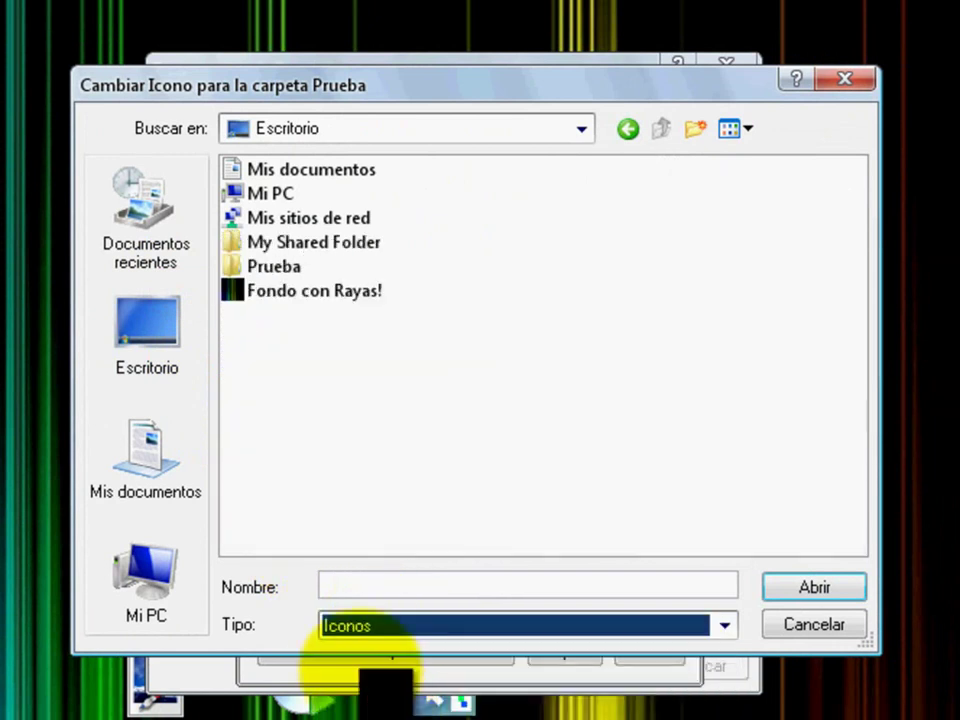
{"action": "left_click", "coordinate": [285, 290]}
{"action": "left_click", "coordinate": [814, 587]}
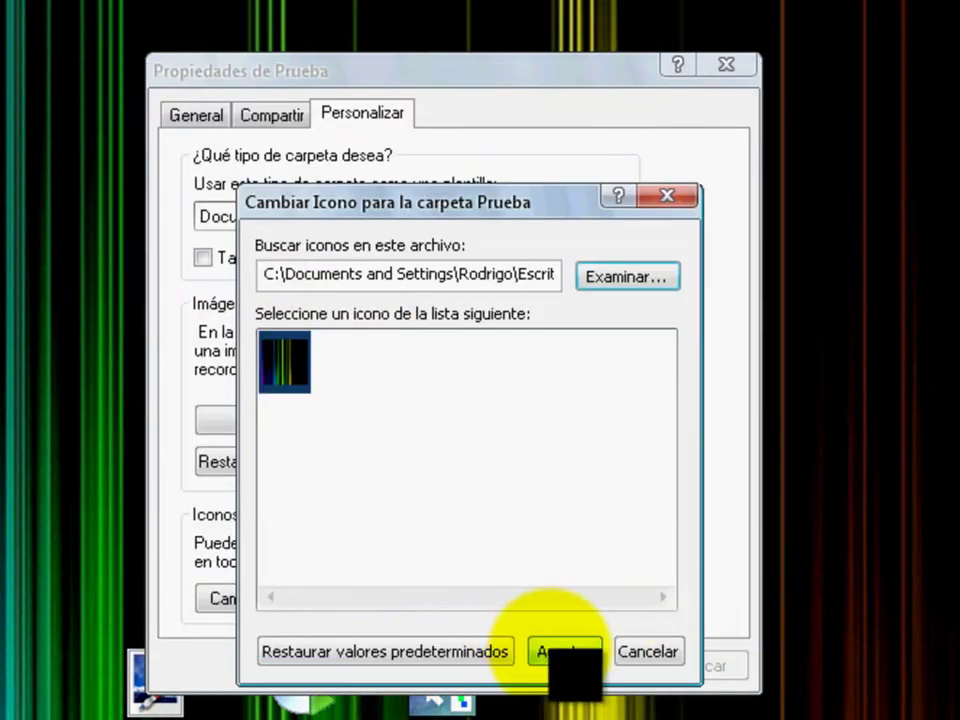
{"action": "left_click", "coordinate": [535, 650]}
{"action": "left_click", "coordinate": [459, 665]}
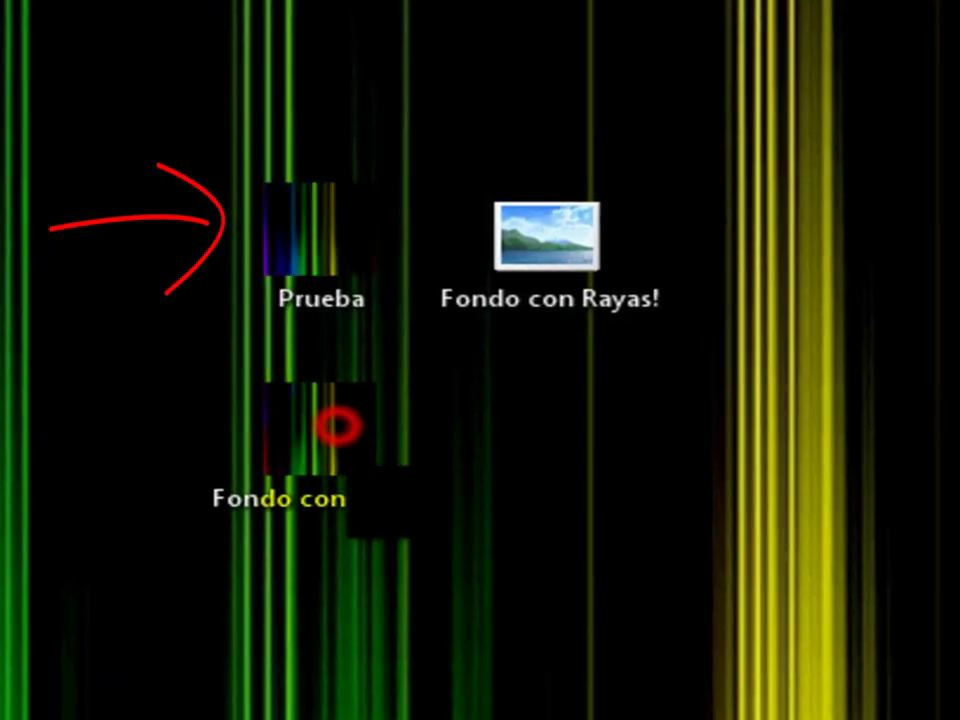
Step: Refresh the desktop to check the Prueba folder's icon, open the folder and close its window
{"action": "right_click", "coordinate": [58, 535]}
{"action": "left_click", "coordinate": [107, 590]}
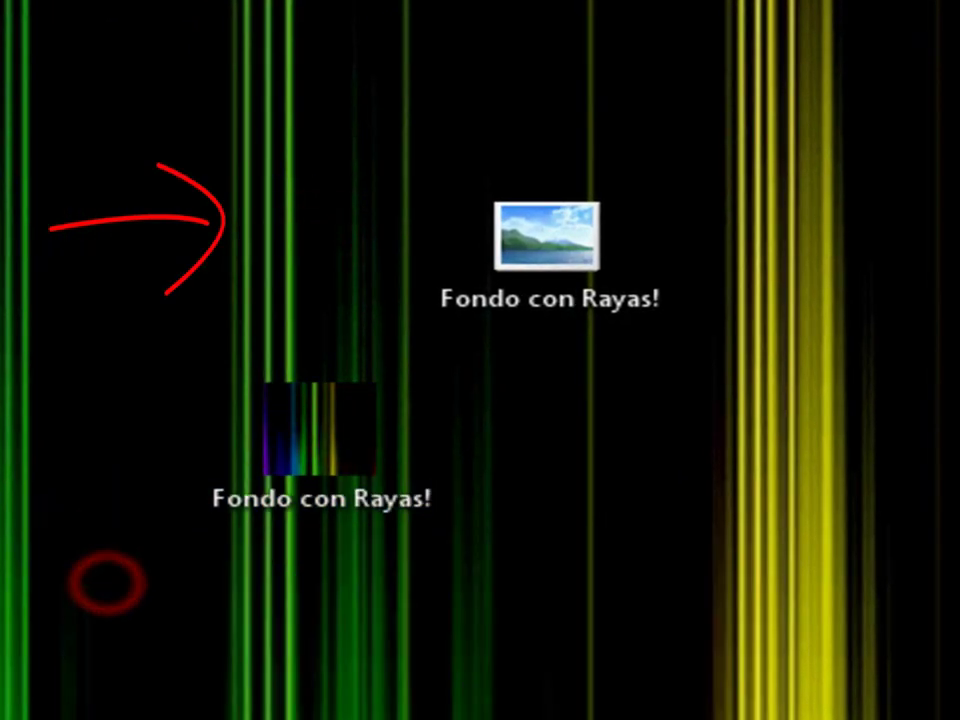
{"action": "left_click", "coordinate": [289, 425]}
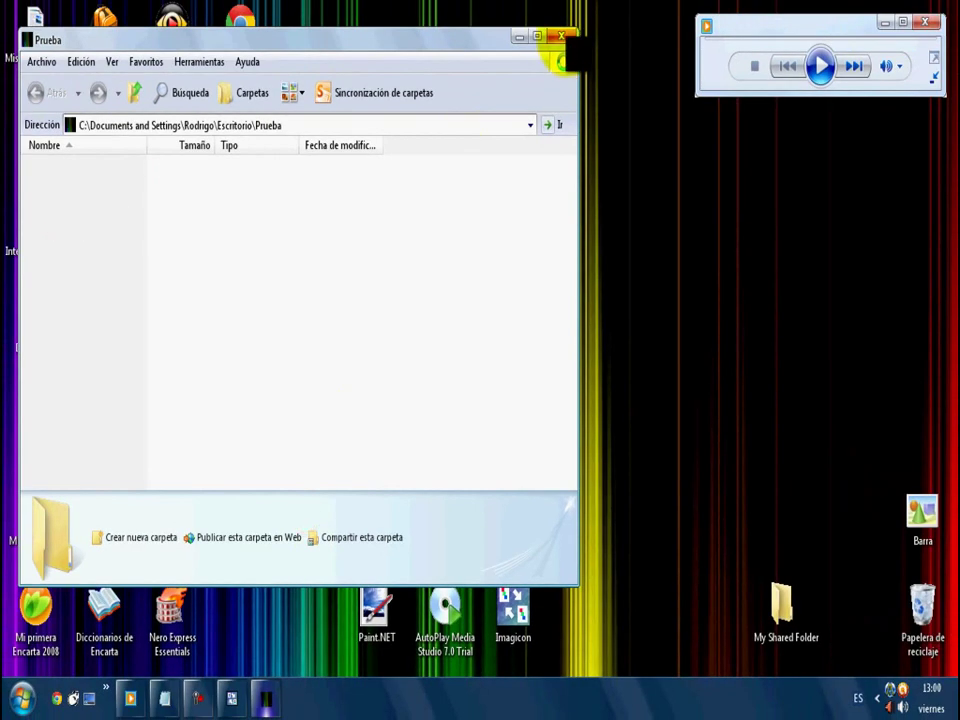
{"action": "left_click", "coordinate": [563, 38]}
Step: Bring back the note and add "COMO VERAN ANDA DE PERFECTO ;)" and "BUENO ESO FUE TODO ESPERO QUE LES AYA GUSTADO !" on separate lines
{"action": "left_click", "coordinate": [165, 698]}
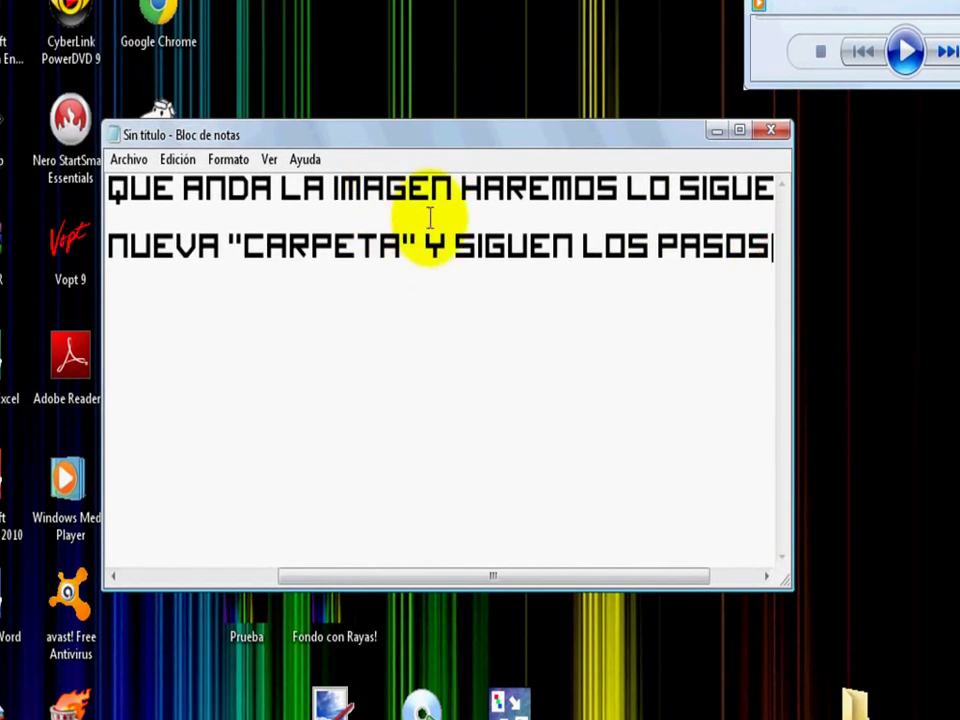
{"action": "key", "text": "Return"}
{"action": "type", "text": "COMO VERAN ANDA DE PERFECTO"}
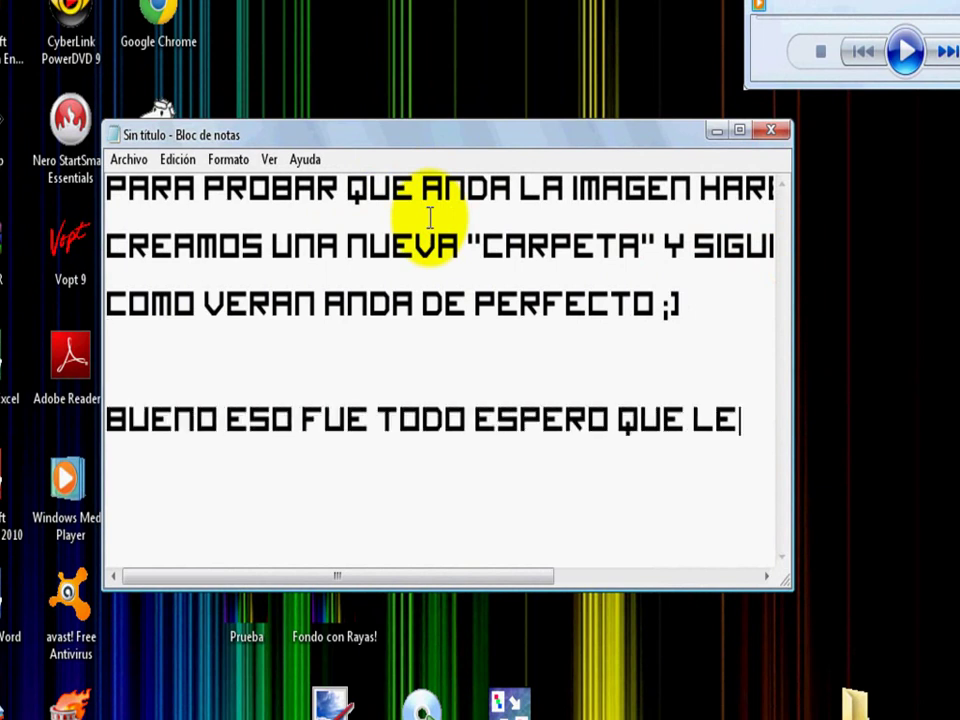
{"action": "type", "text": "AYA GUST"}
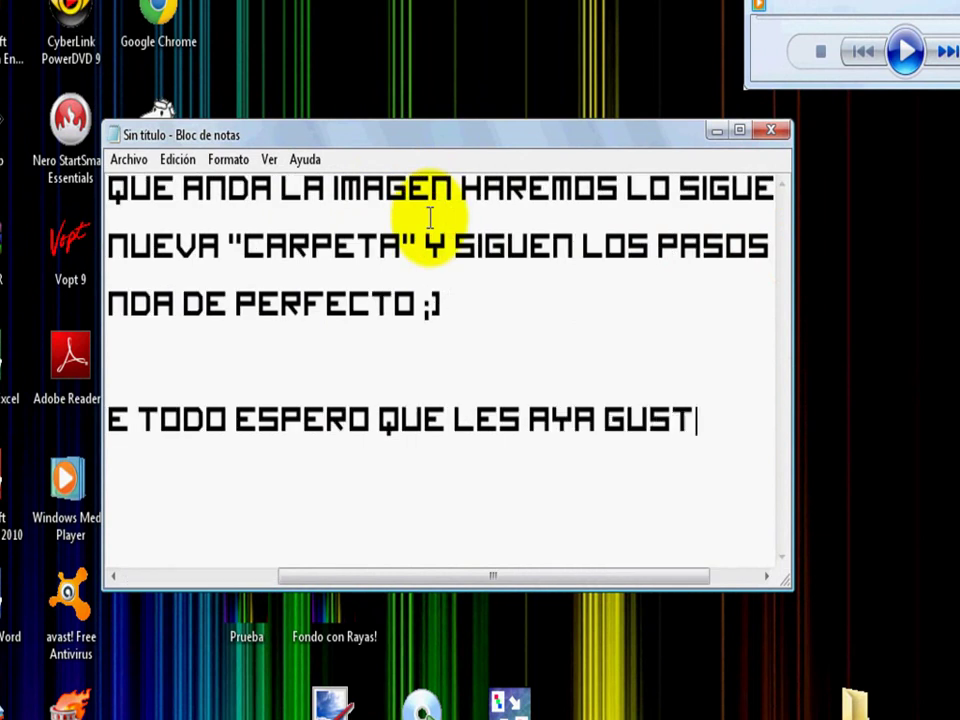
{"action": "type", "text": "ADO !"}
{"action": "key", "text": "Return"}
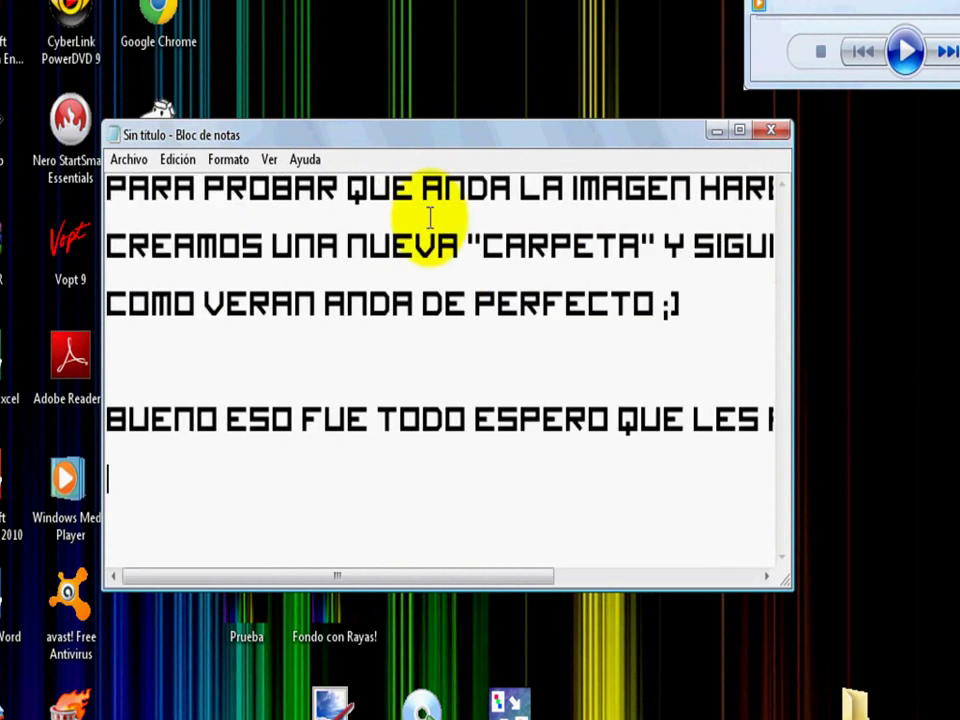